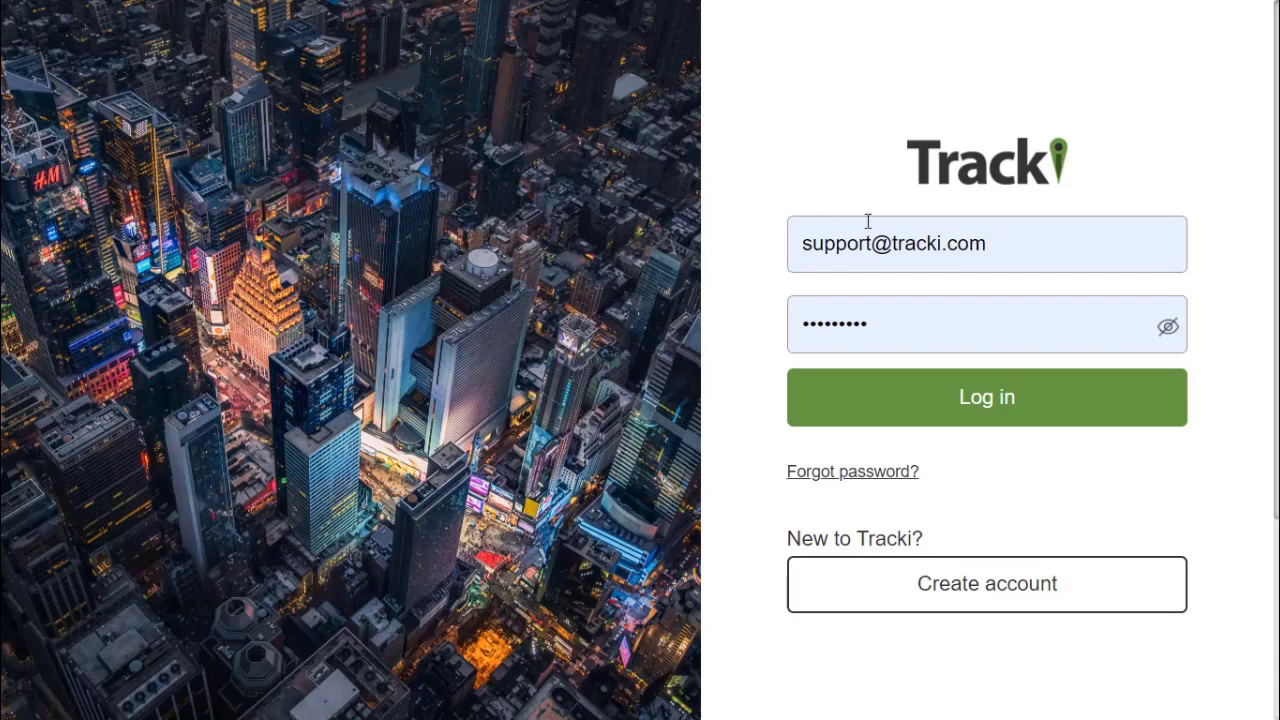
# Submit the account e-mail and password to sign in to Tracki
pyautogui.click(972, 420)
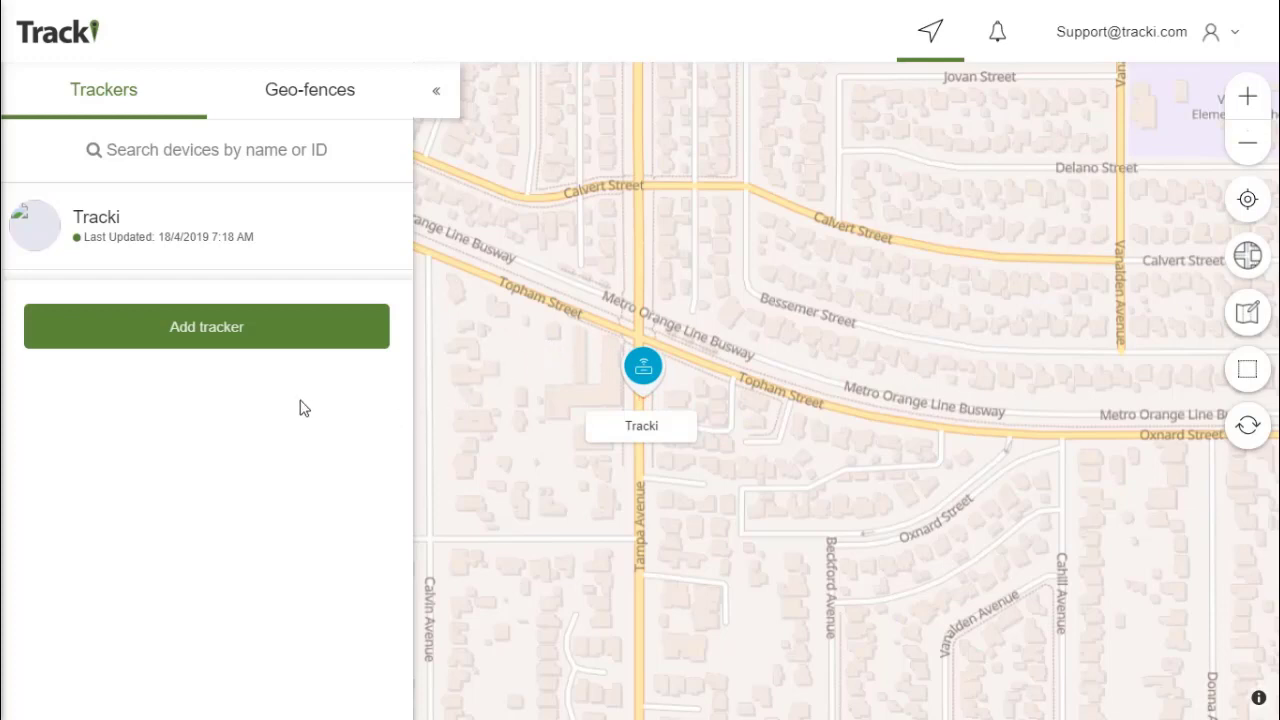
# From the trackers dashboard, start adding a new tracker
pyautogui.click(229, 336)
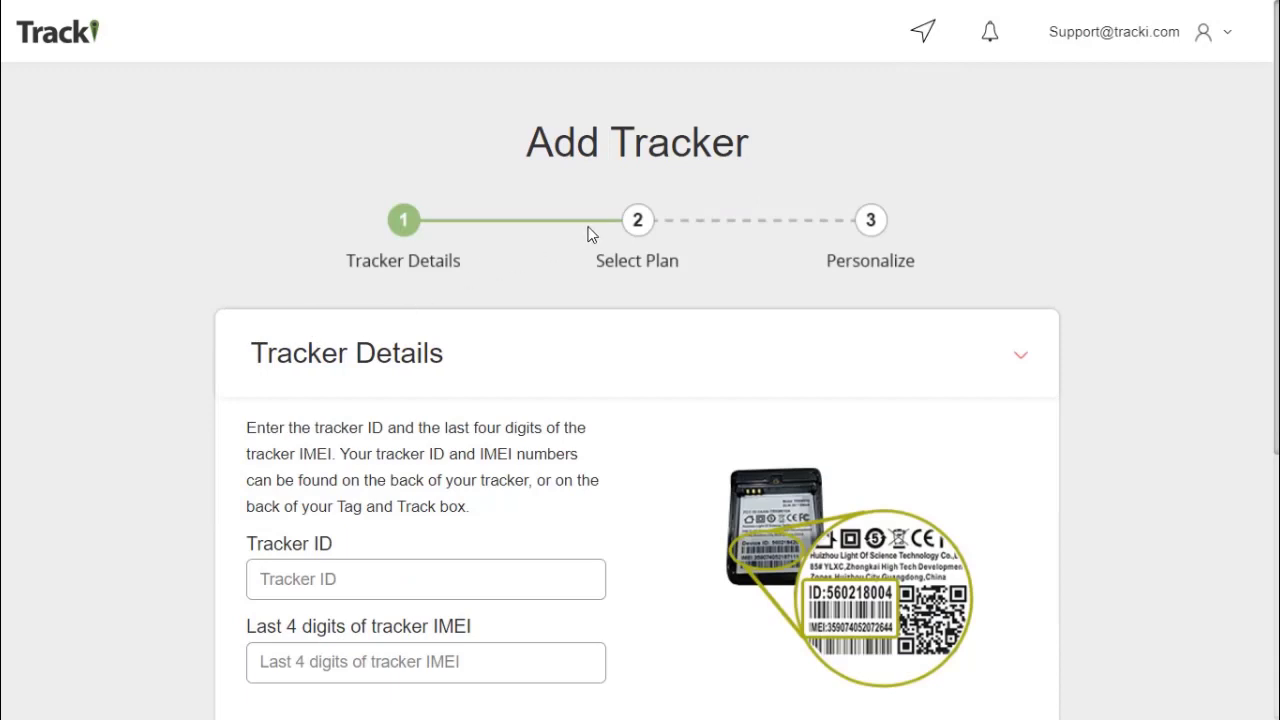
pyautogui.scroll(-2, 588, 233)
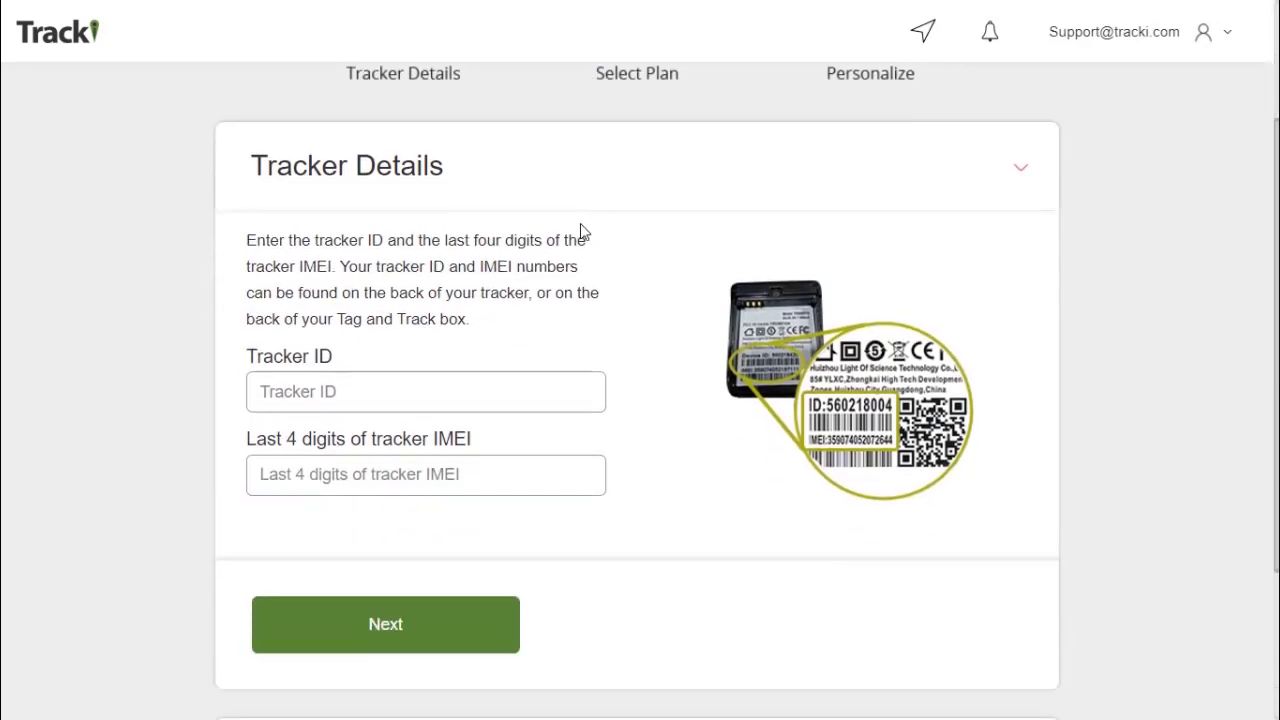
pyautogui.click(335, 388)
pyautogui.scroll(1, 456, 534)
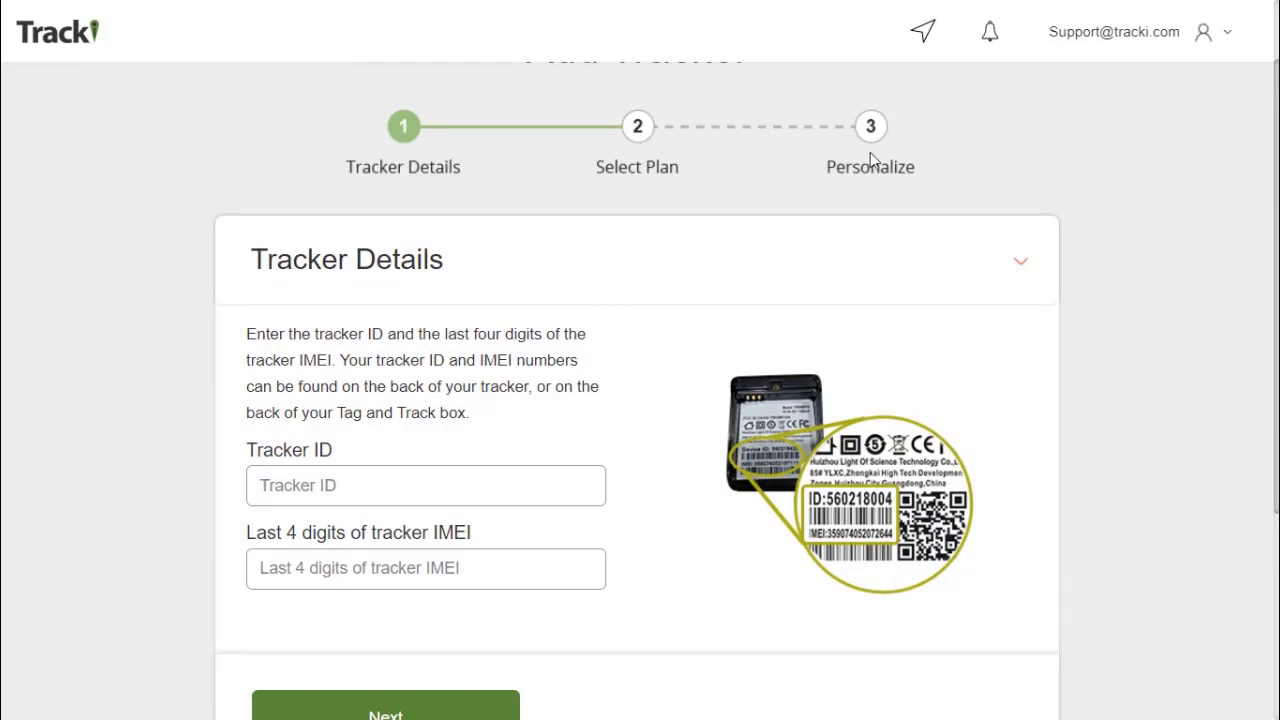
pyautogui.scroll(1, 880, 185)
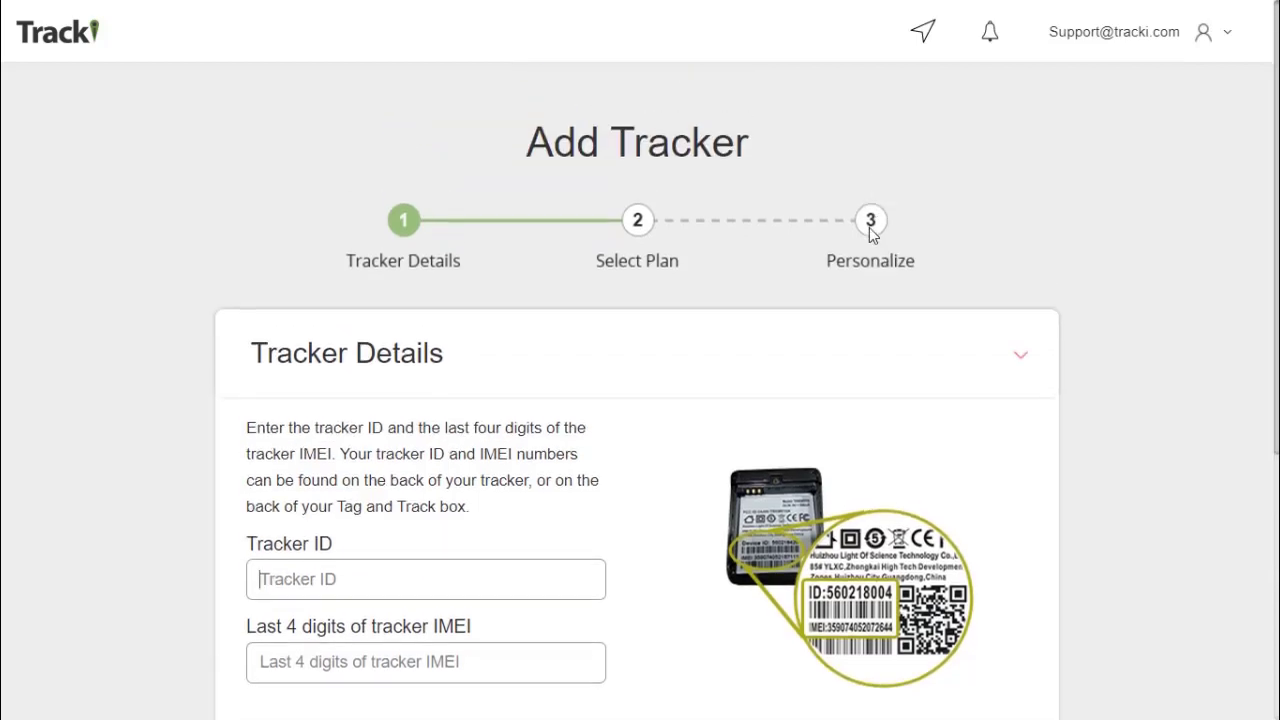
pyautogui.click(64, 40)
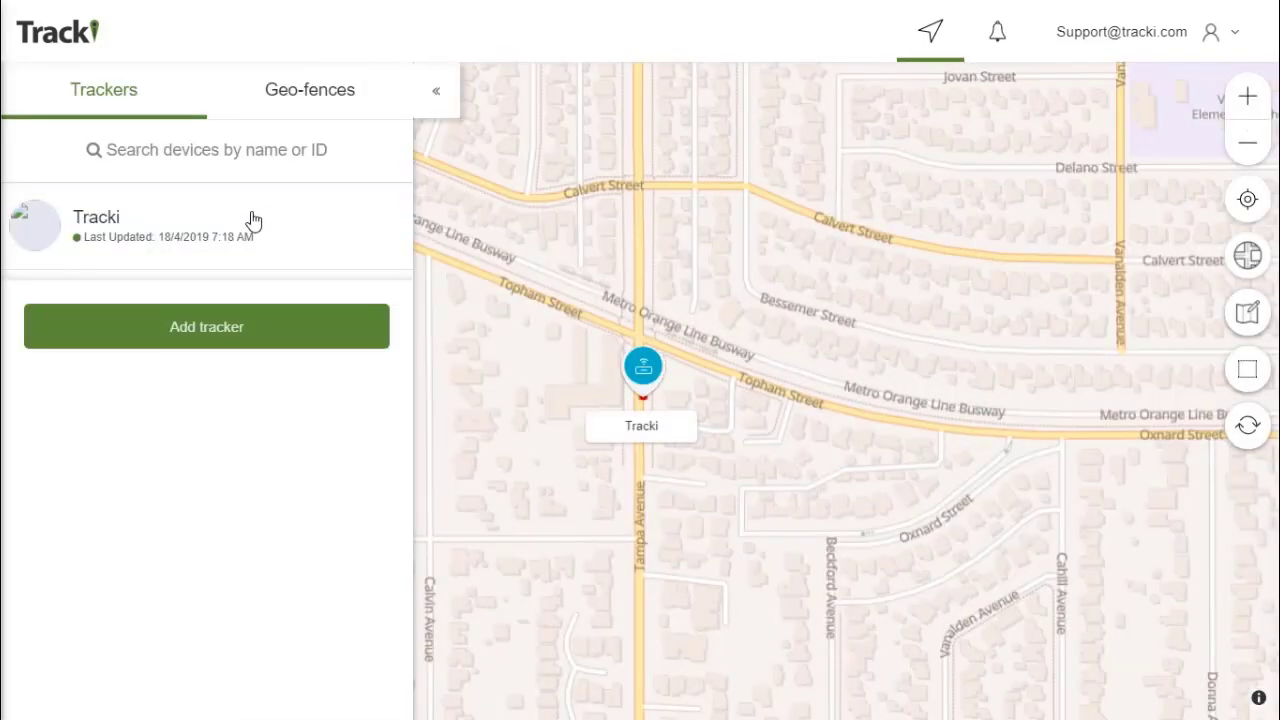
# Open the Tracki tracker's Info and review its address, coordinates, last update and 100% battery
pyautogui.click(249, 219)
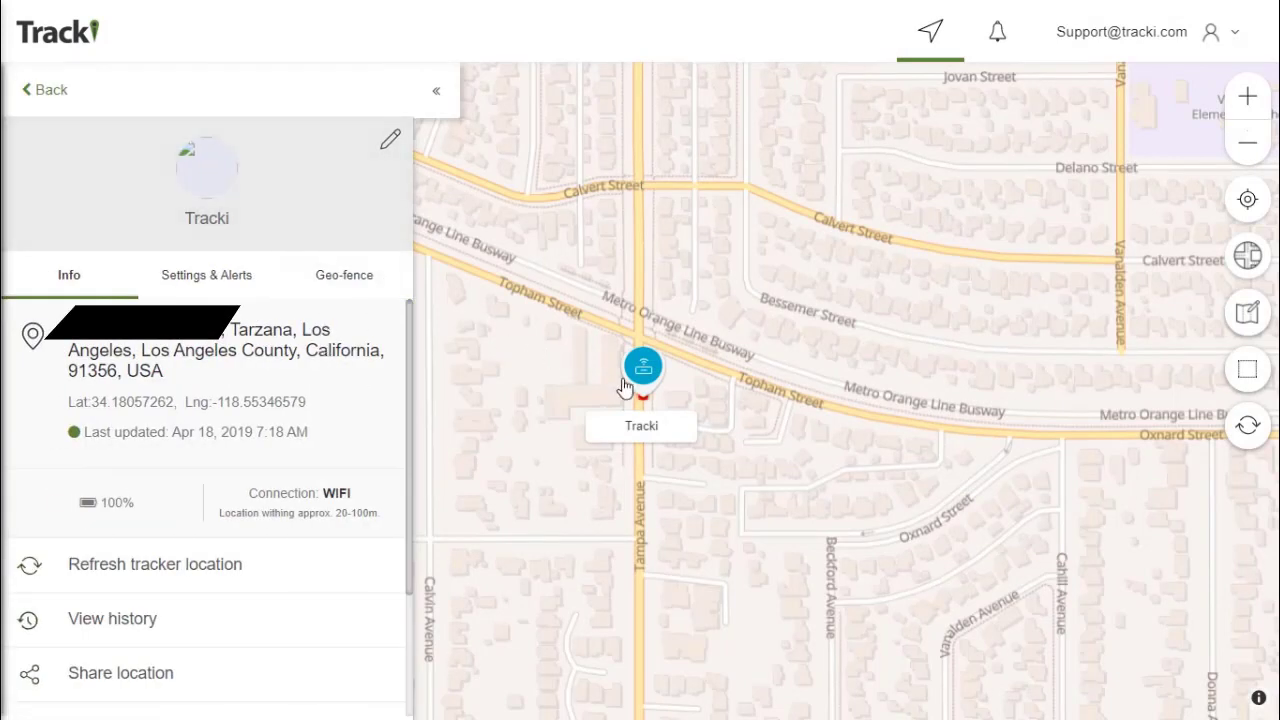
pyautogui.moveTo(152, 372); pyautogui.dragTo(66, 333)
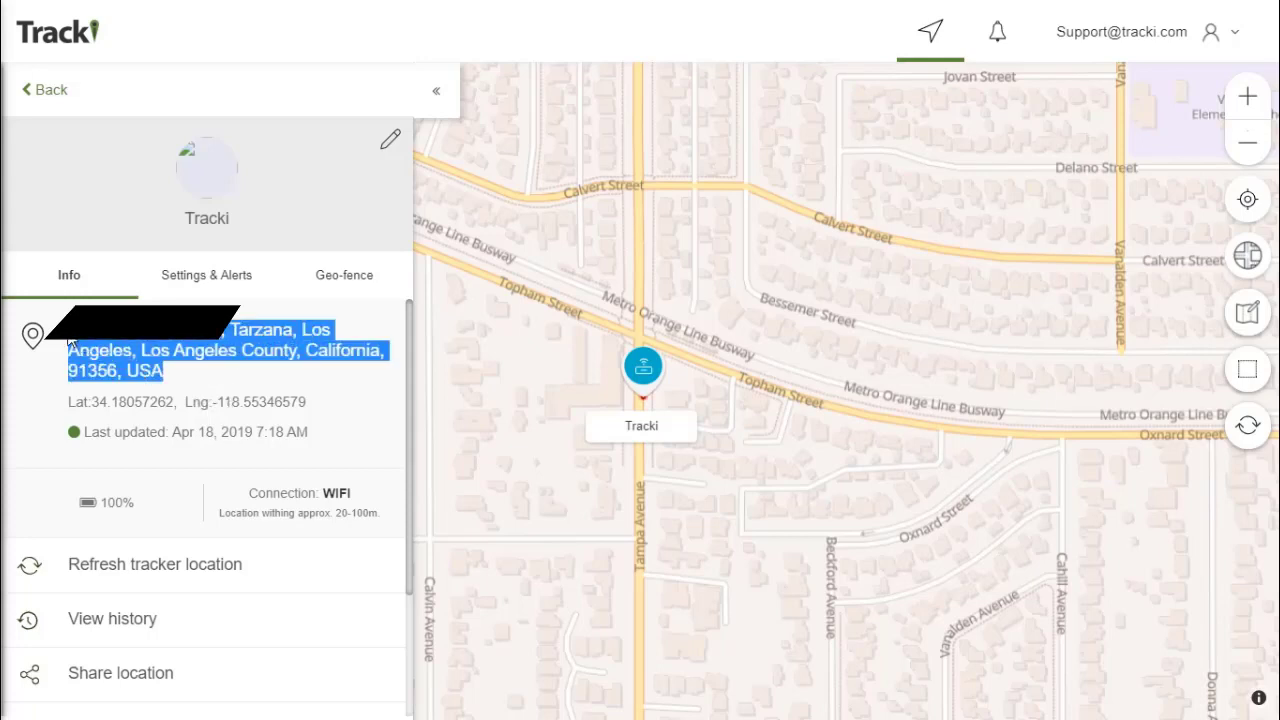
pyautogui.click(199, 377)
pyautogui.moveTo(311, 404); pyautogui.dragTo(66, 402)
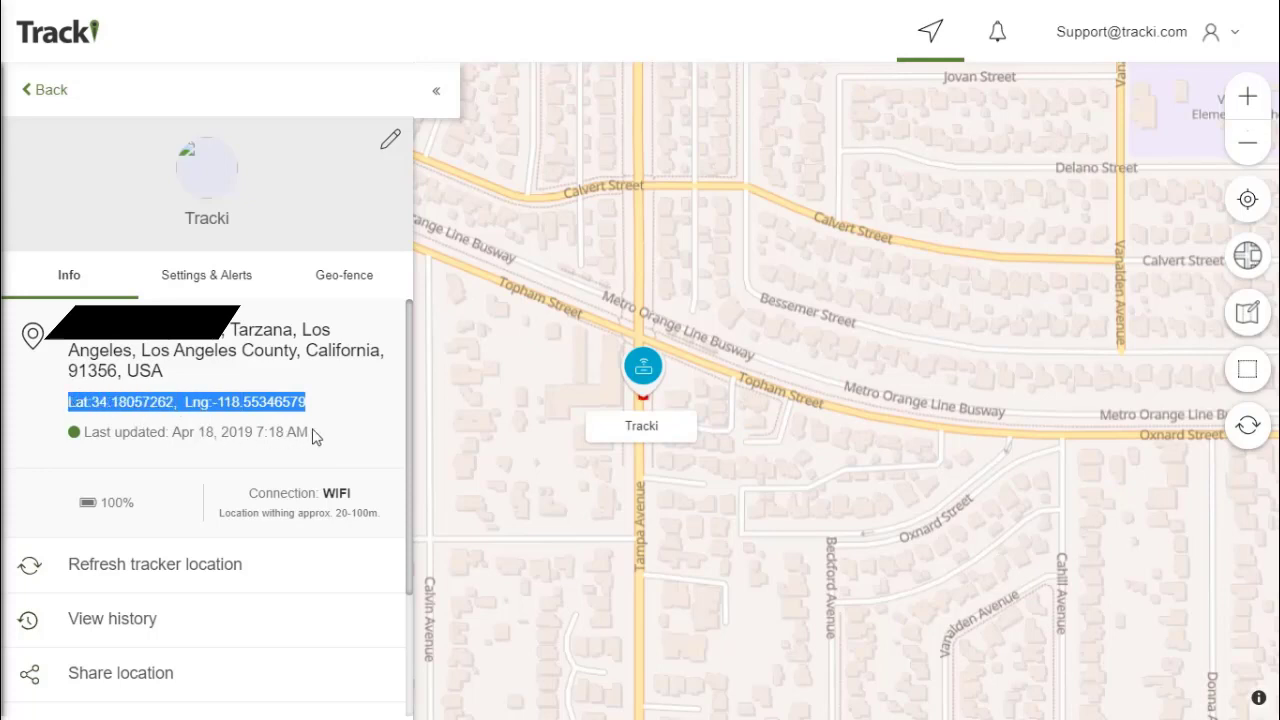
pyautogui.moveTo(326, 436); pyautogui.dragTo(90, 430)
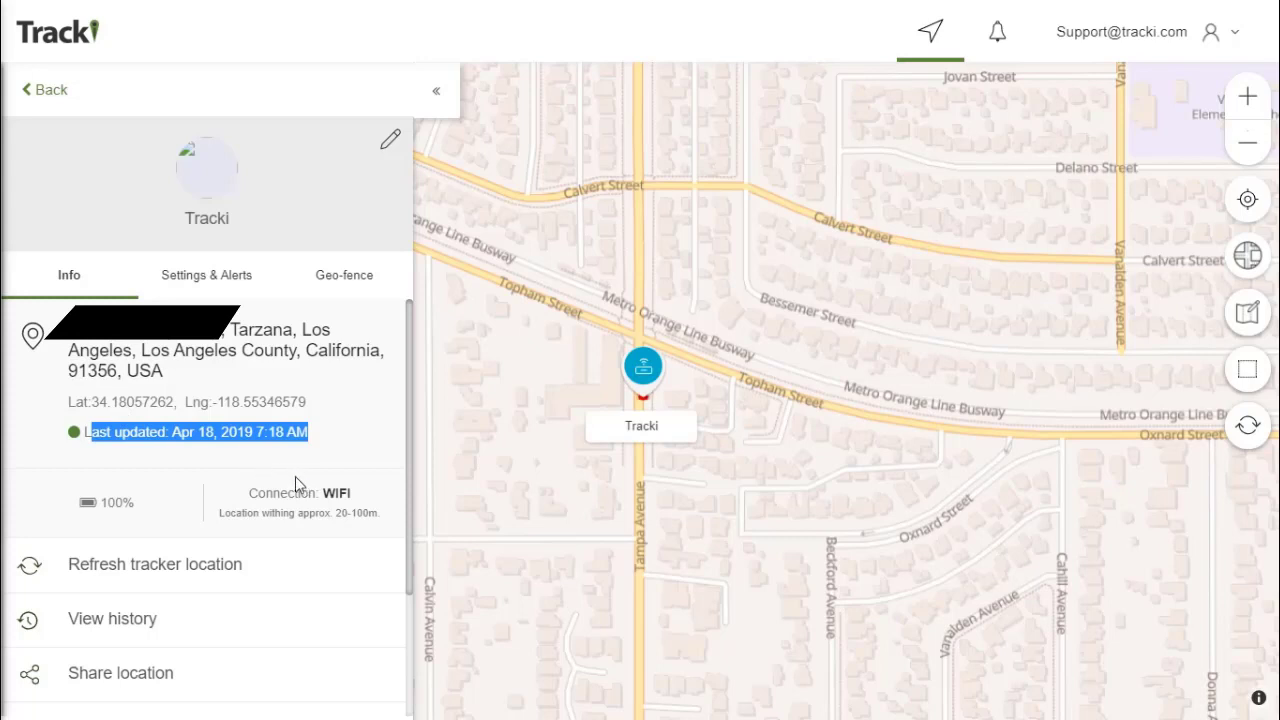
pyautogui.moveTo(85, 508); pyautogui.dragTo(378, 514)
pyautogui.click(356, 447)
pyautogui.scroll(-2, 345, 443)
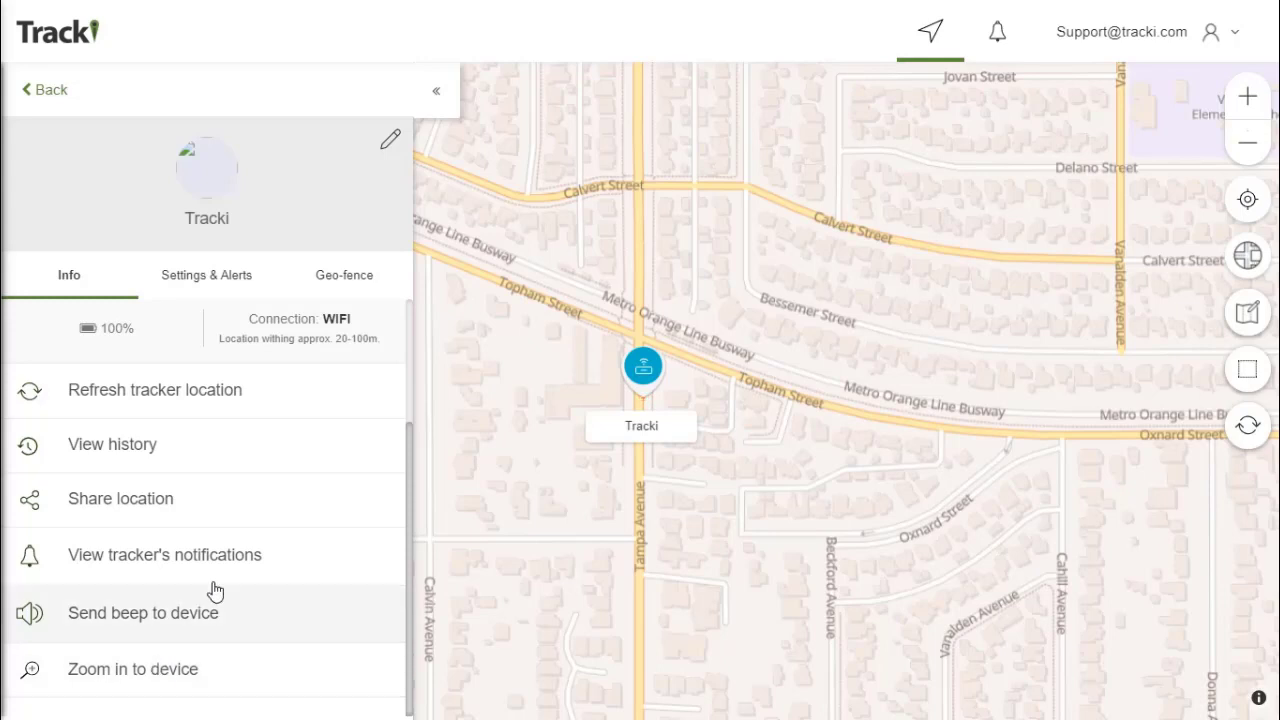
pyautogui.scroll(2, 214, 591)
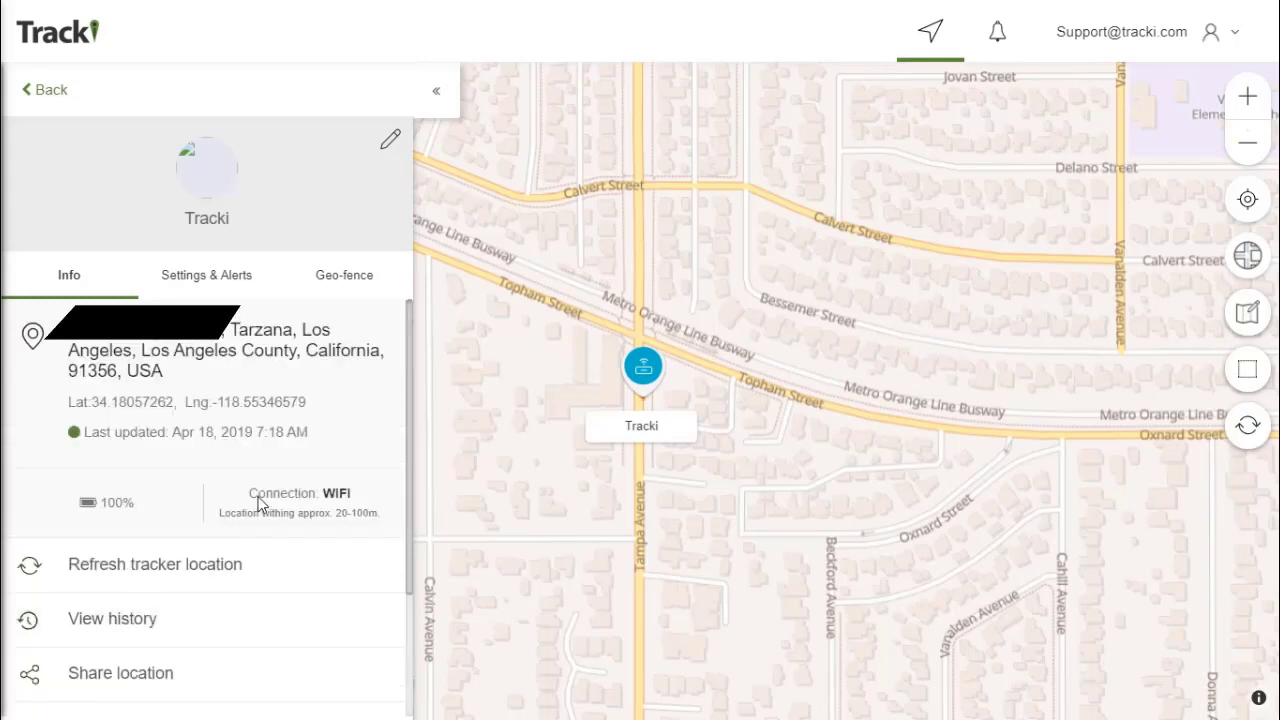
# In the tracker's Settings & Alerts, set Location updates to every 1 Minutes
pyautogui.click(200, 283)
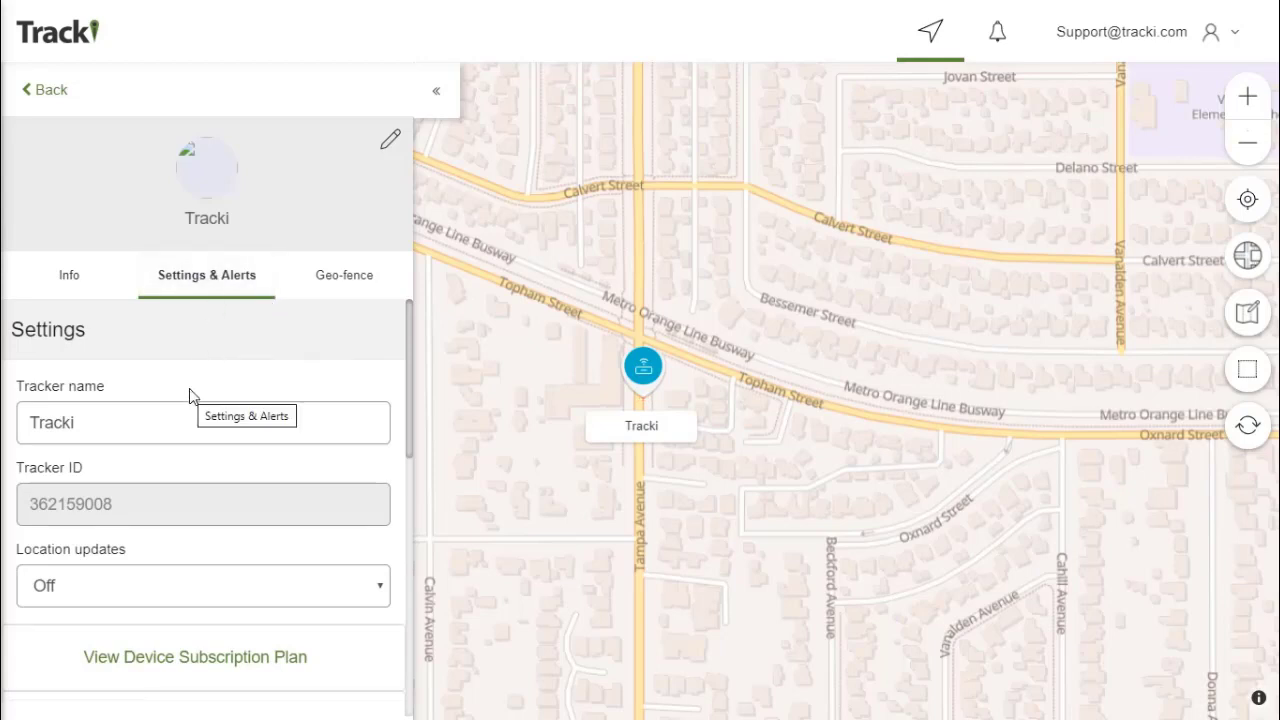
pyautogui.scroll(-1, 165, 360)
pyautogui.click(115, 324)
pyautogui.doubleClick(31, 333)
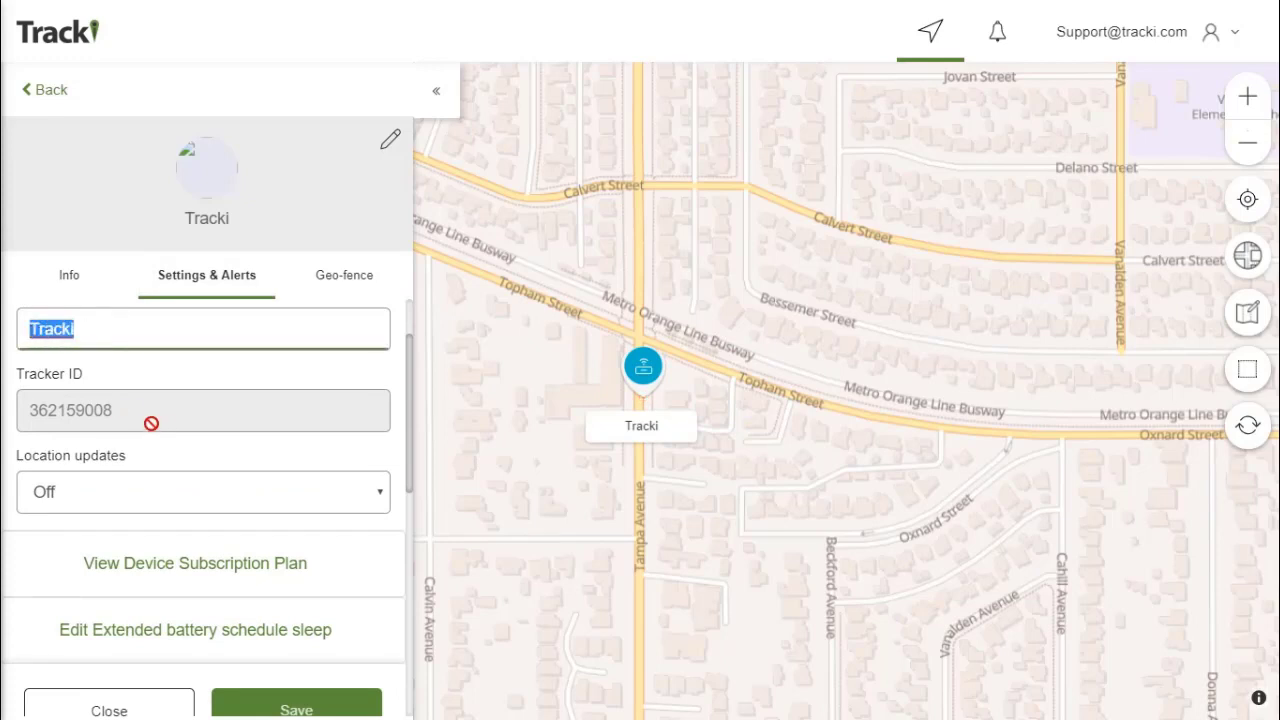
pyautogui.scroll(-1, 130, 480)
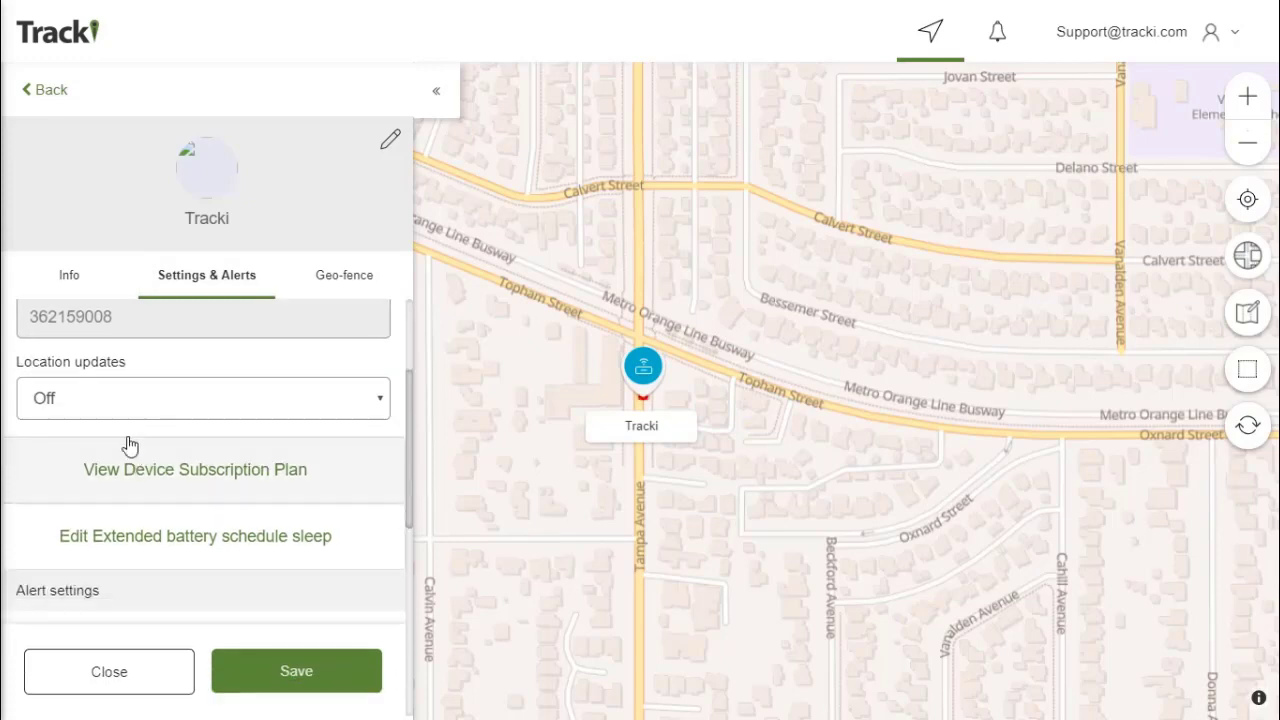
pyautogui.click(117, 402)
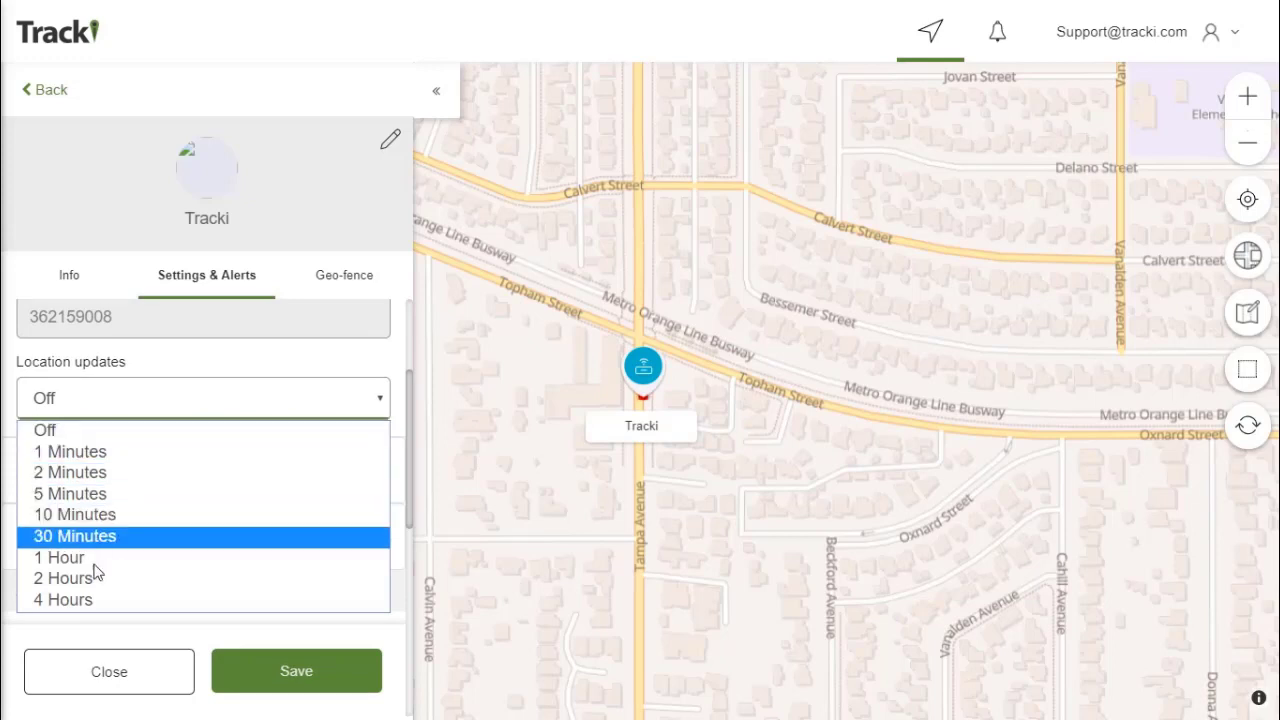
pyautogui.click(118, 451)
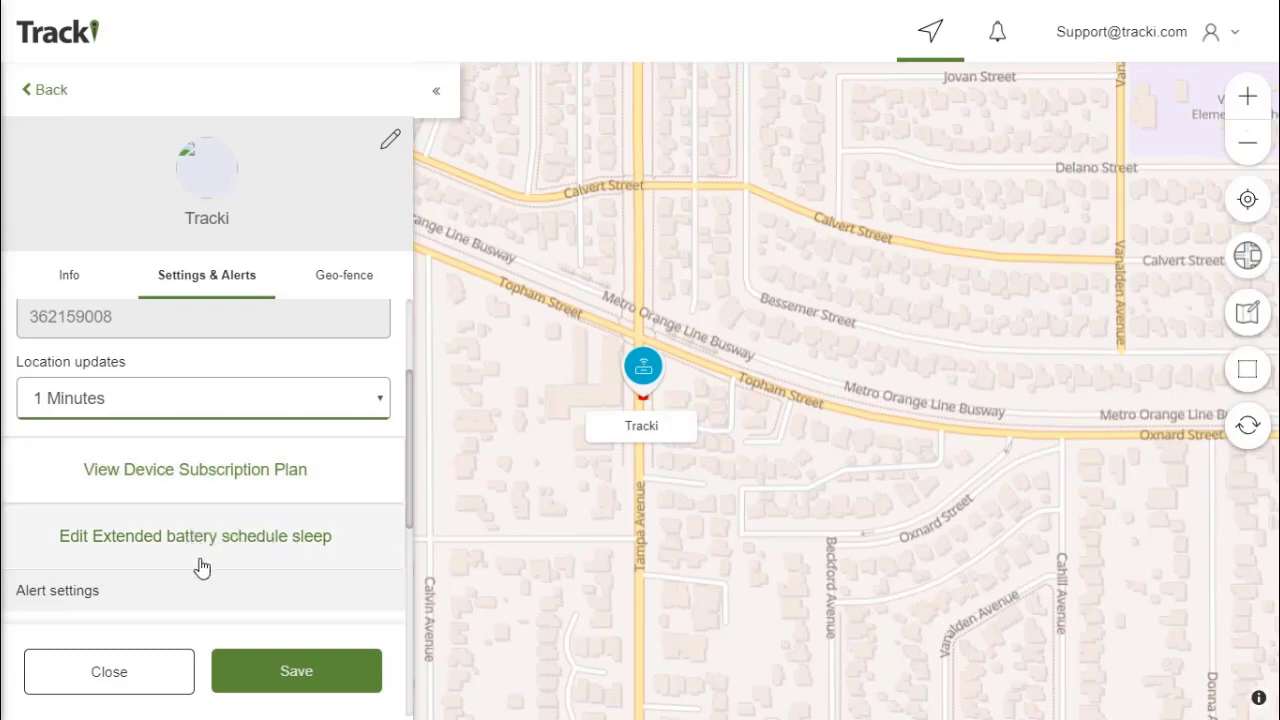
pyautogui.scroll(-1, 203, 560)
# Turn on the Speed Limit Alert with a 50 mph limit
pyautogui.scroll(-1, 210, 543)
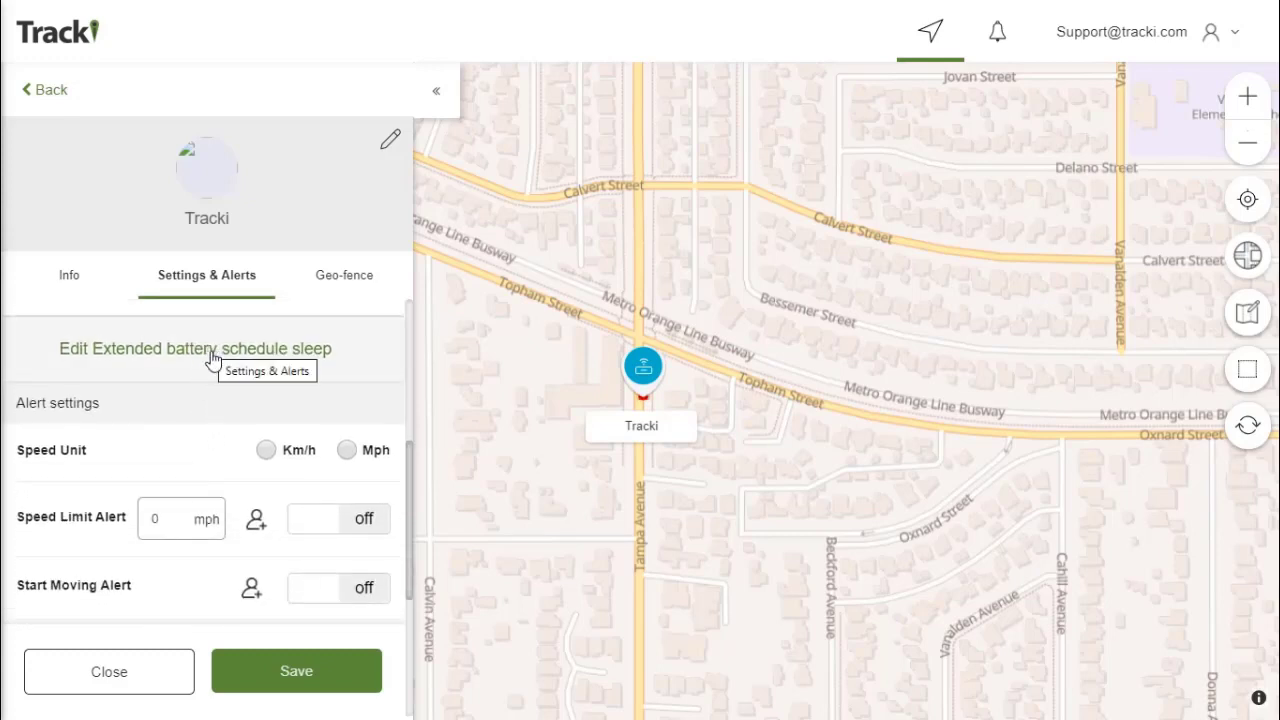
pyautogui.scroll(-1, 268, 462)
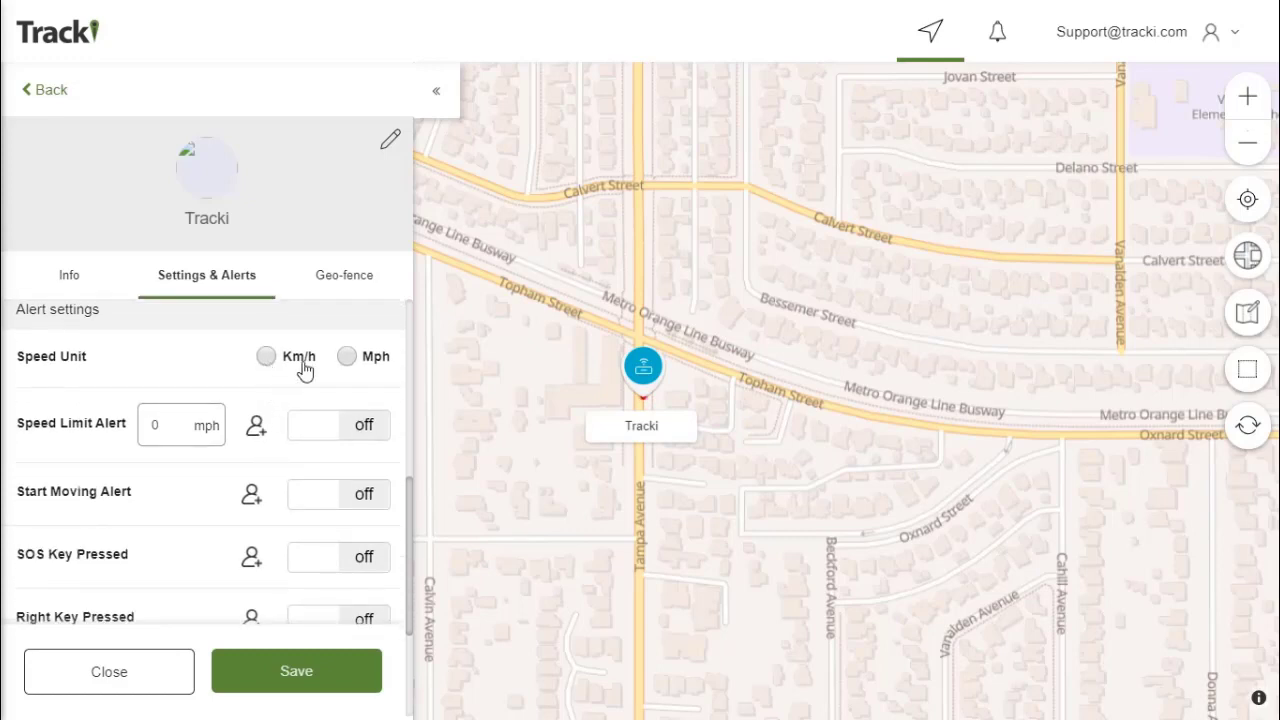
pyautogui.click(308, 435)
pyautogui.doubleClick(160, 425)
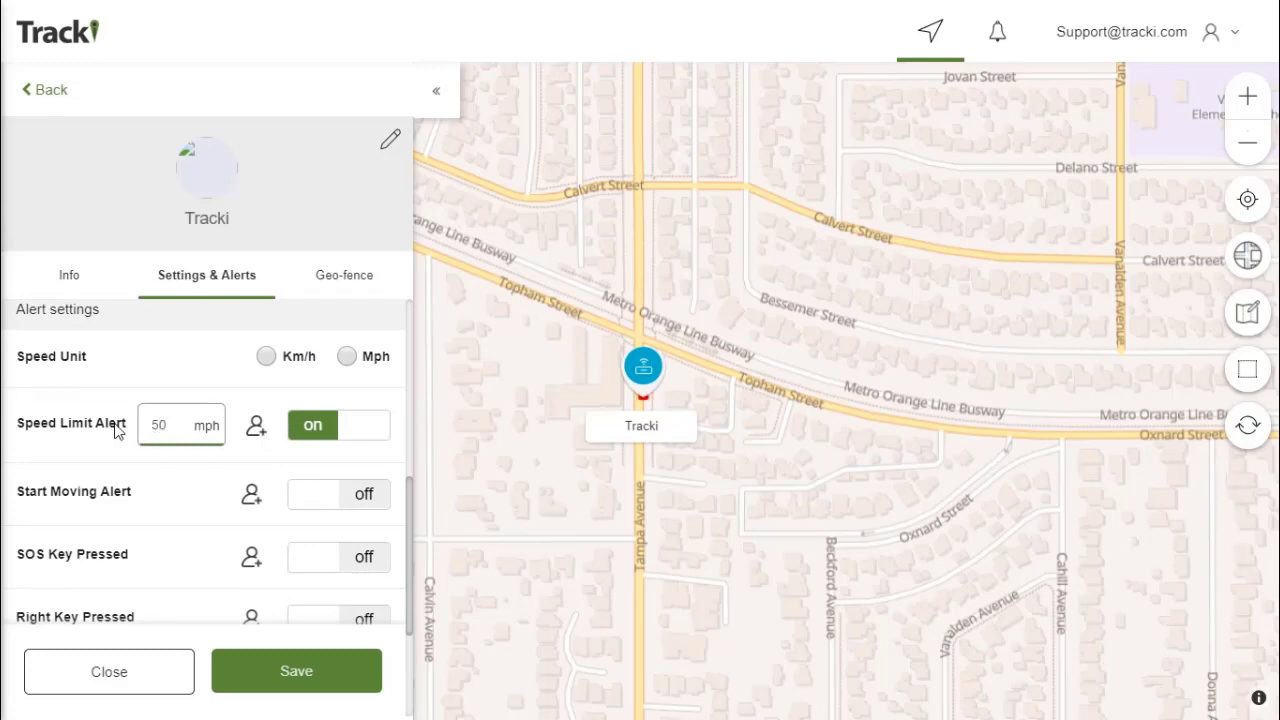
pyautogui.scroll(-1, 254, 394)
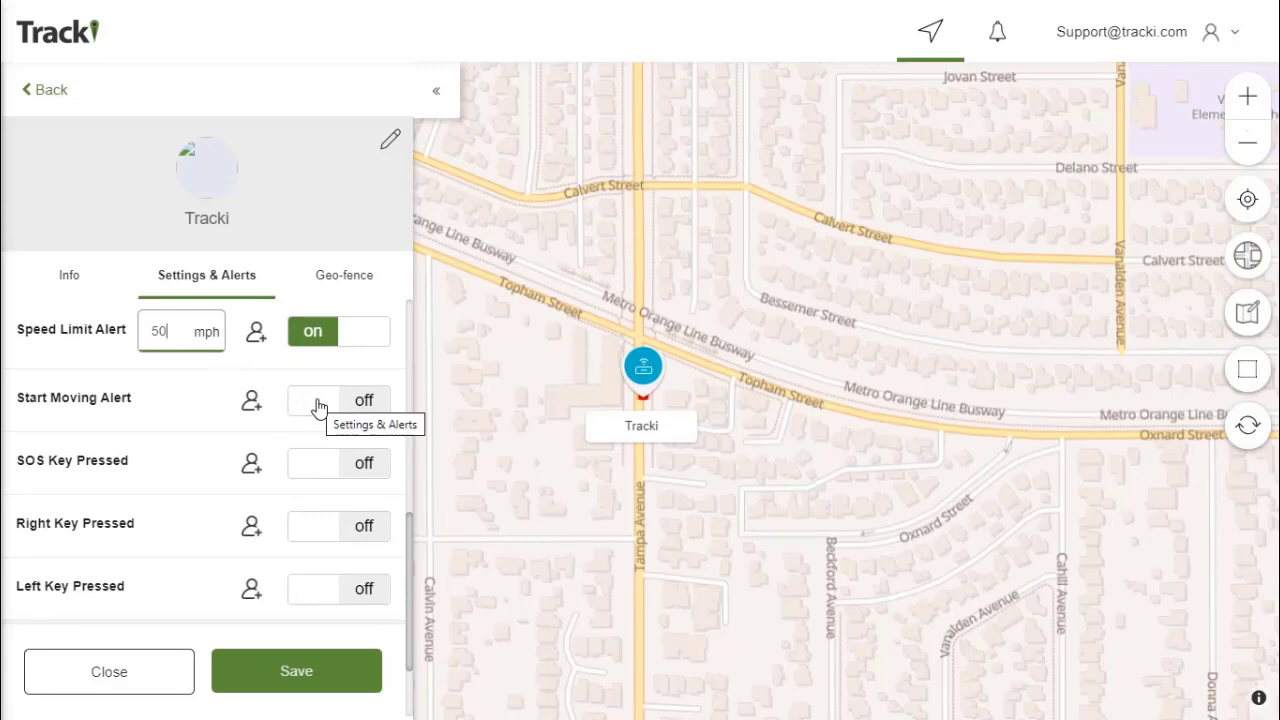
# Switch on the Start Moving, SOS Key Pressed, Right Key Pressed and Low Battery alerts
pyautogui.click(316, 404)
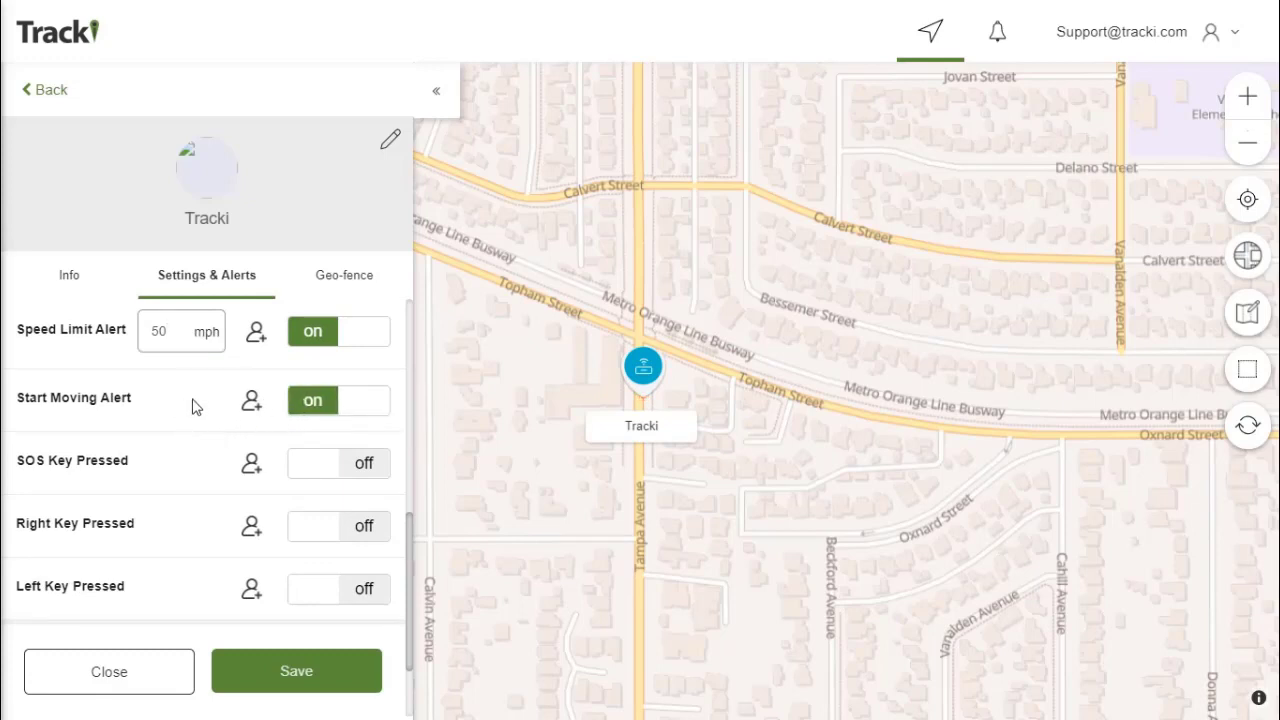
pyautogui.scroll(-1, 208, 395)
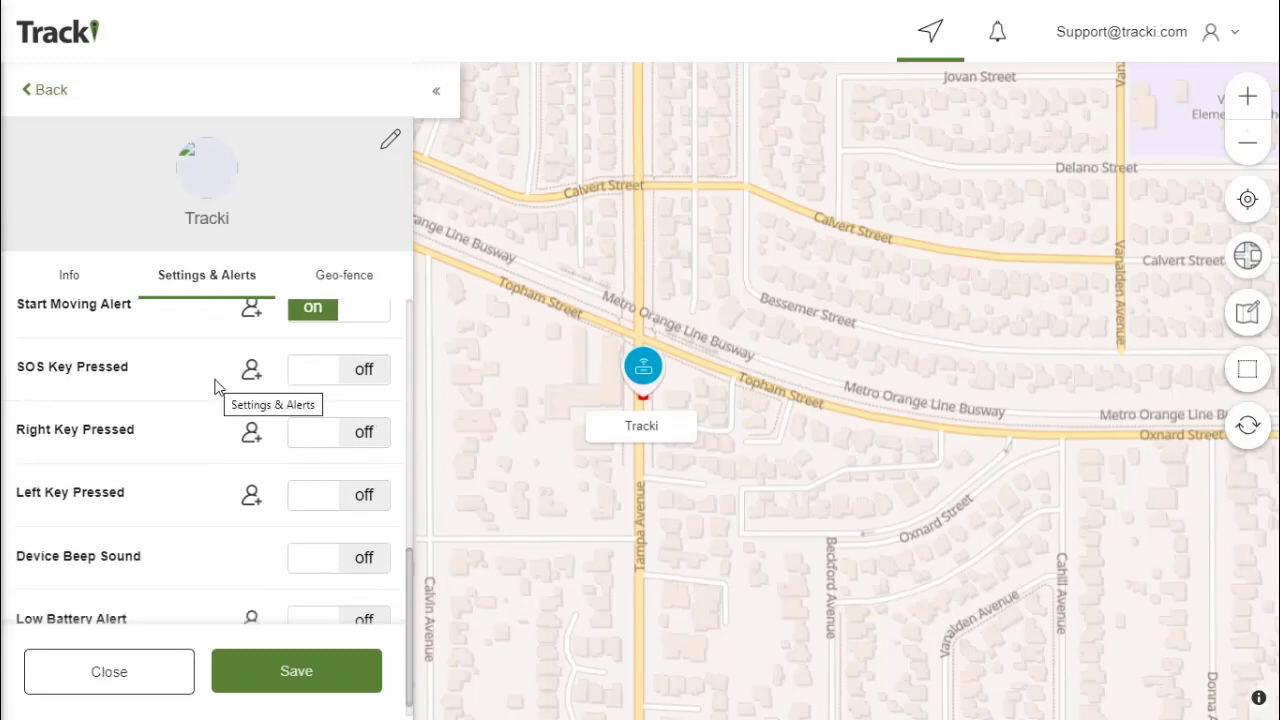
pyautogui.click(296, 376)
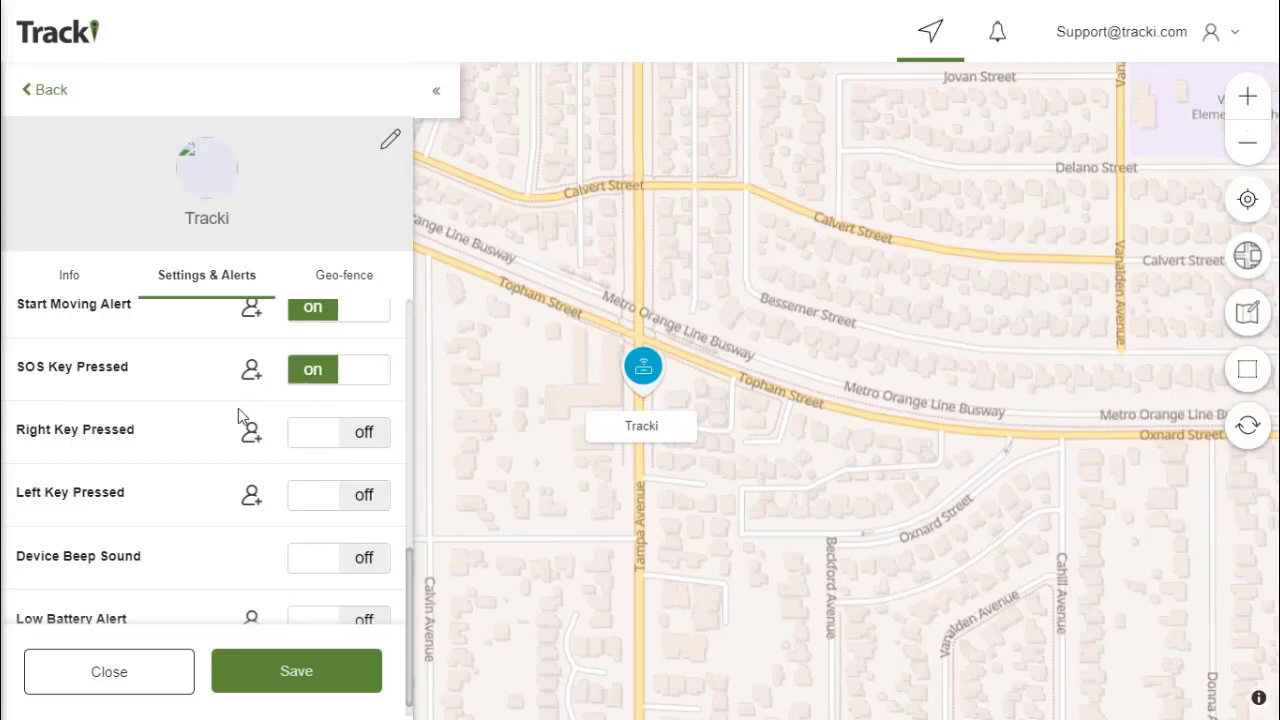
pyautogui.scroll(-1, 213, 412)
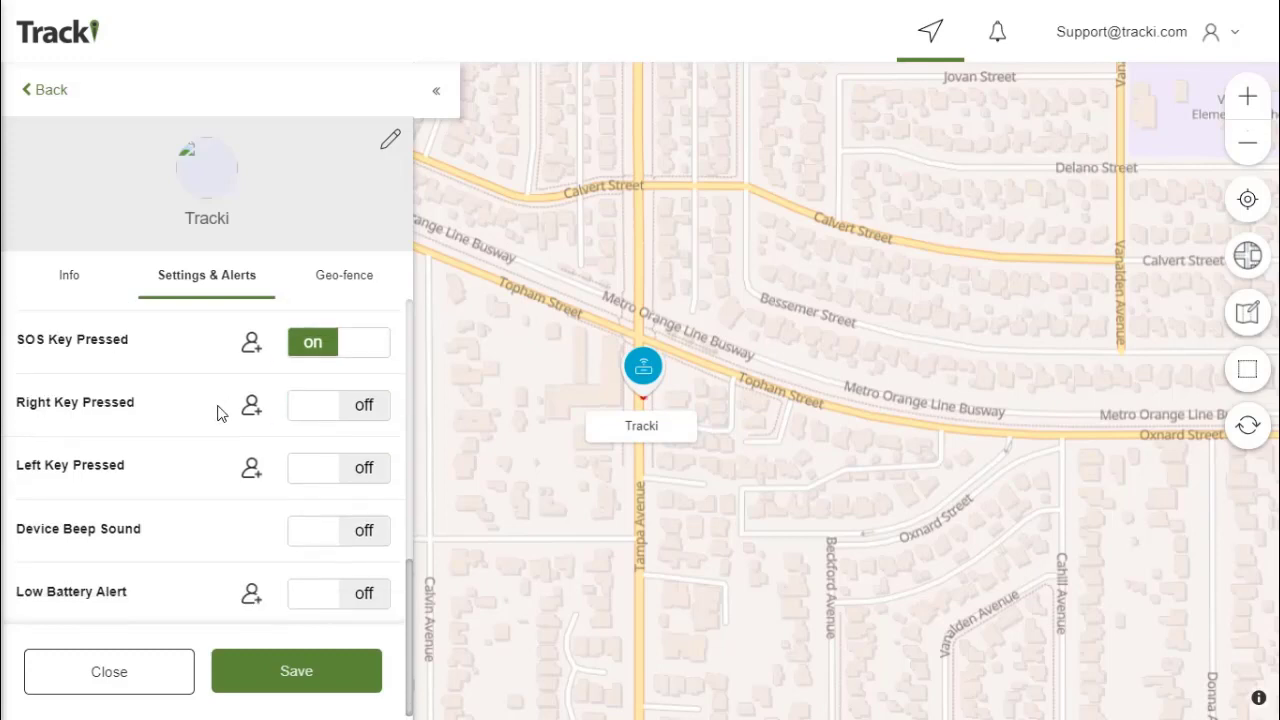
pyautogui.click(312, 410)
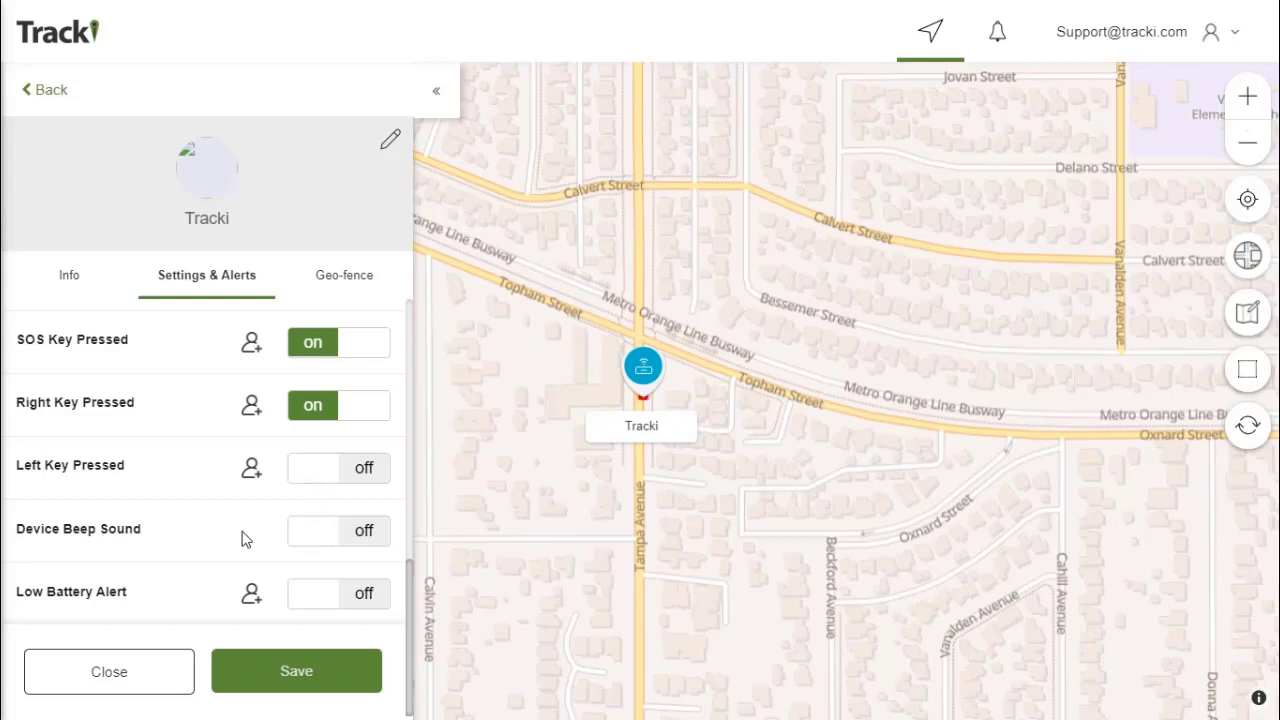
pyautogui.click(316, 594)
pyautogui.scroll(10, 265, 457)
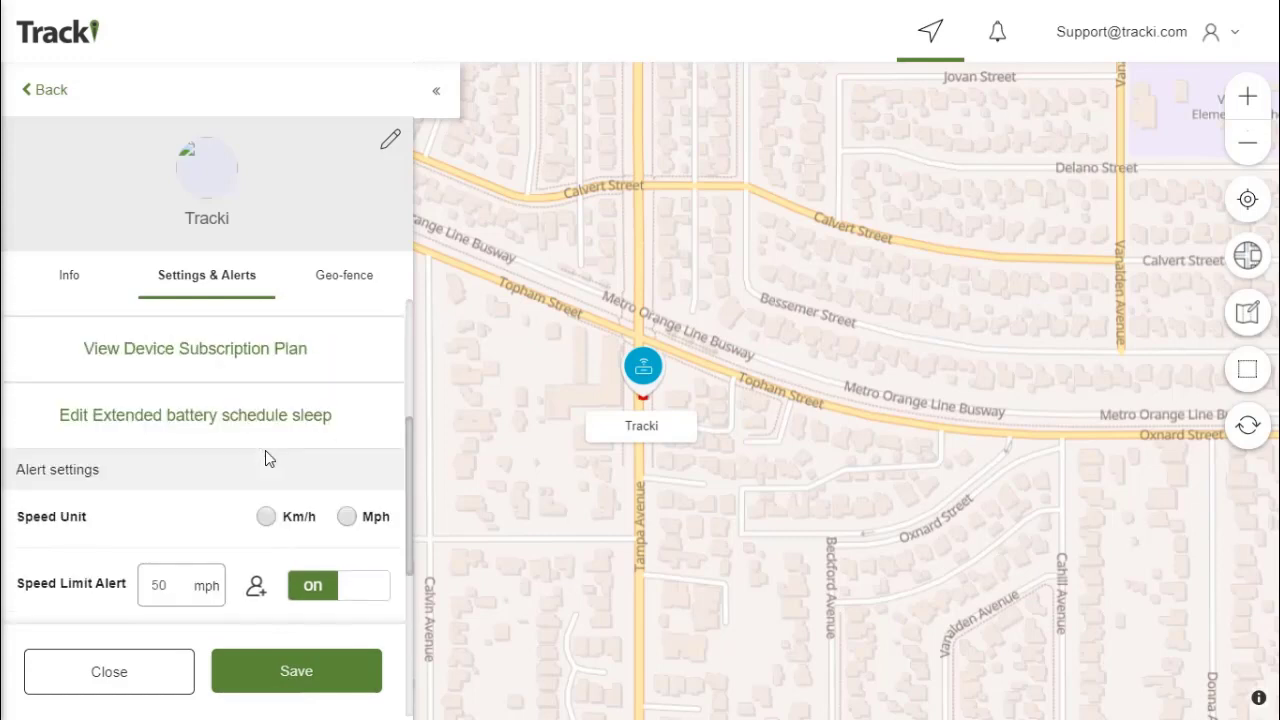
pyautogui.scroll(-2, 266, 452)
pyautogui.scroll(3, 266, 450)
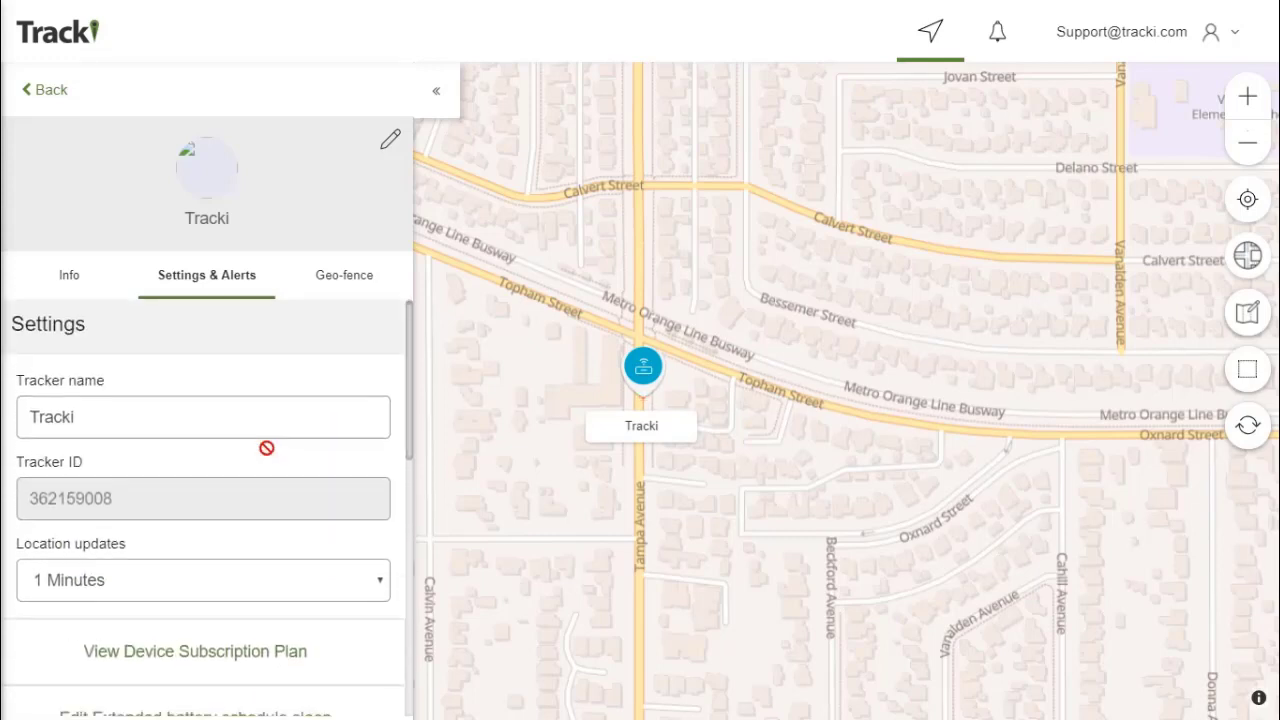
pyautogui.scroll(-5, 268, 445)
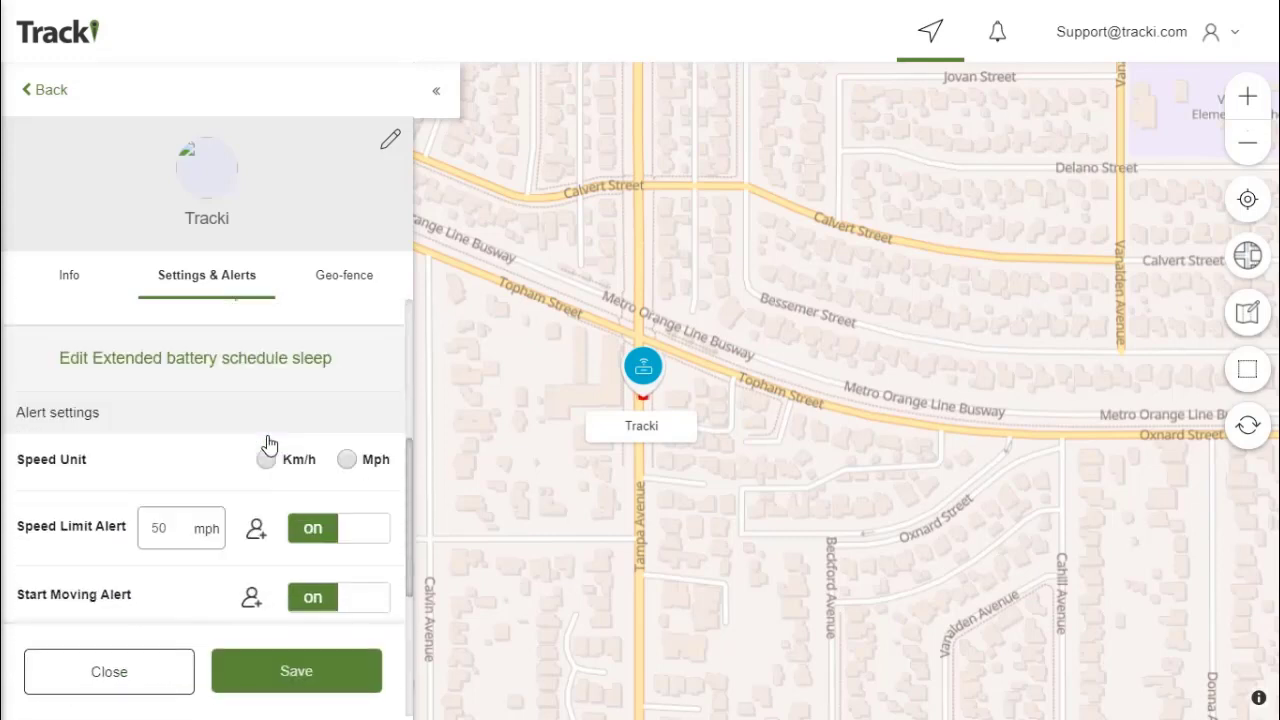
pyautogui.scroll(1, 270, 442)
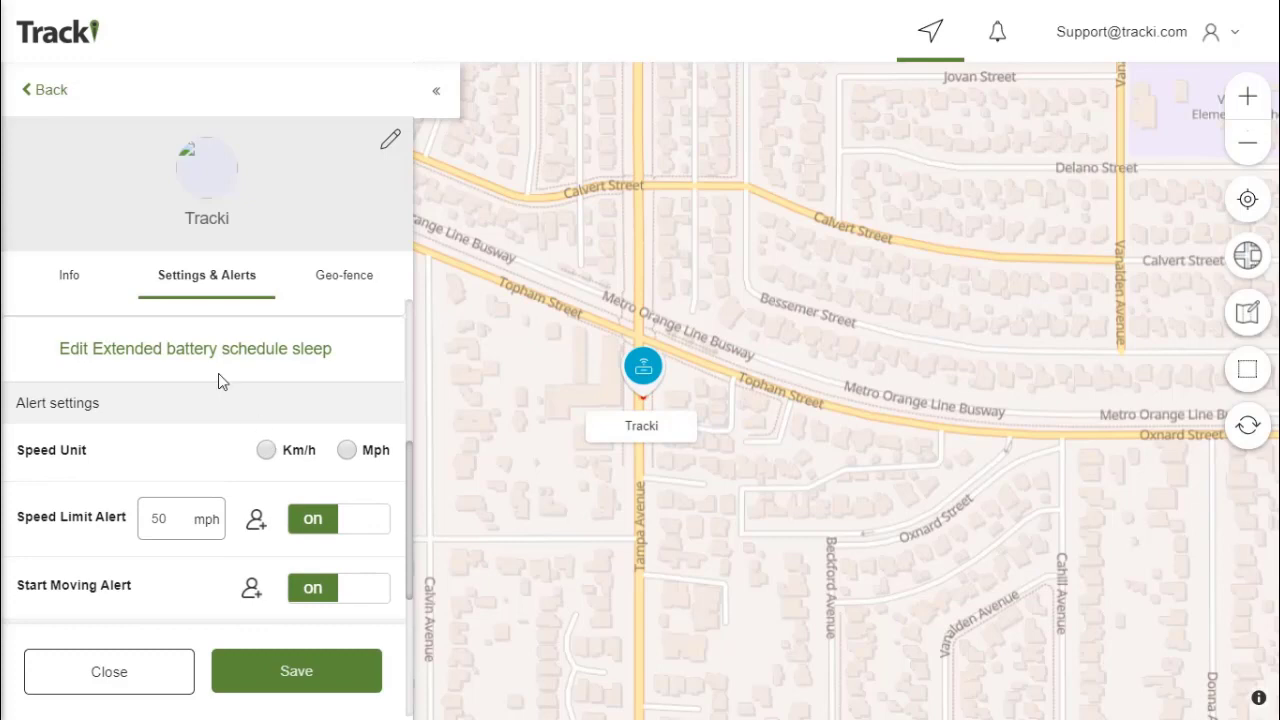
# Go back to the Geo-fences list and frame the map around Melvin Avenue
pyautogui.click(58, 98)
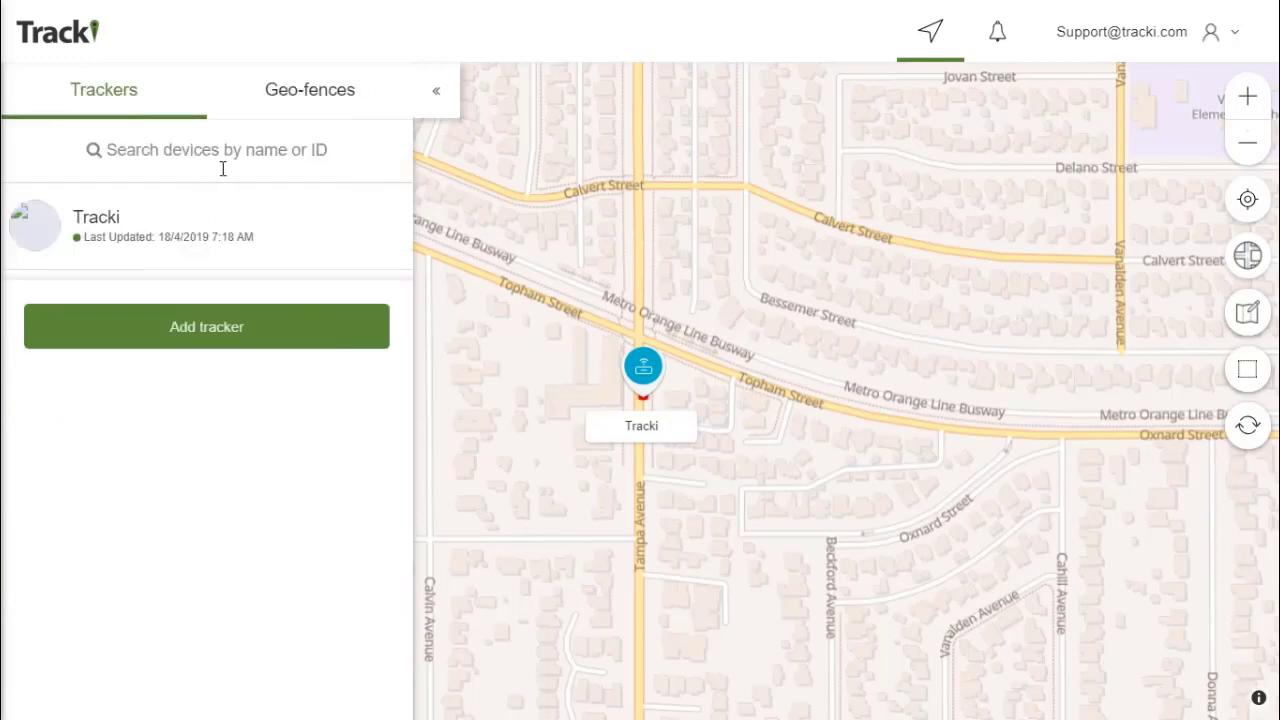
pyautogui.click(311, 100)
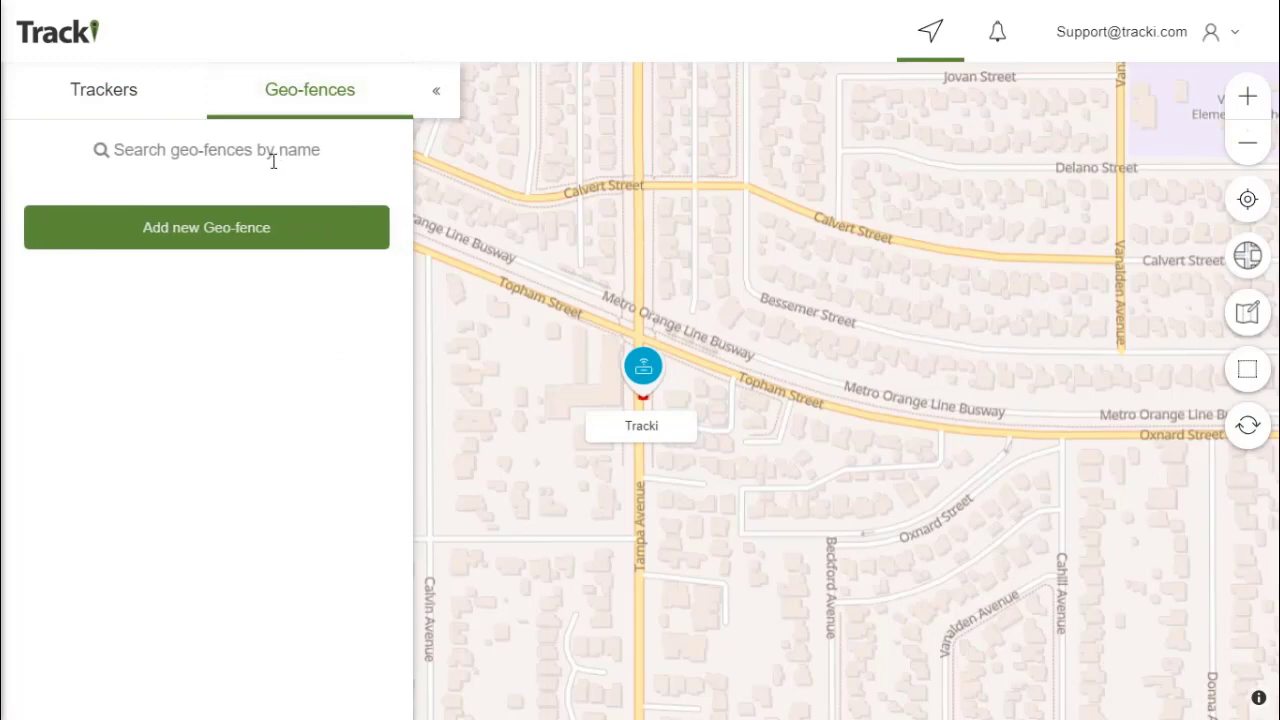
pyautogui.moveTo(555, 334); pyautogui.dragTo(951, 303)
pyautogui.moveTo(706, 286); pyautogui.dragTo(934, 294)
pyautogui.scroll(-1, 835, 345)
pyautogui.moveTo(874, 343); pyautogui.dragTo(699, 288)
# Draw a 200m by 100m rectangular geo-fence named 'School' and save it
pyautogui.click(229, 241)
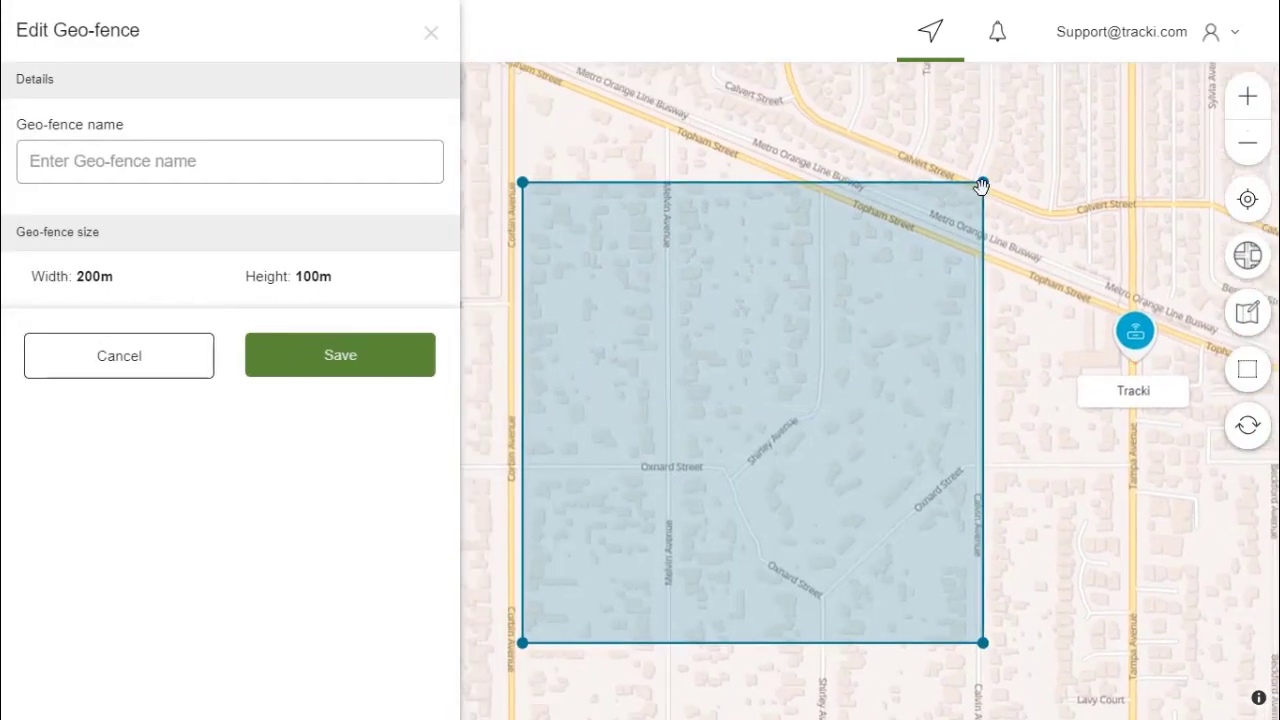
pyautogui.moveTo(985, 187); pyautogui.dragTo(730, 459)
pyautogui.click(141, 169)
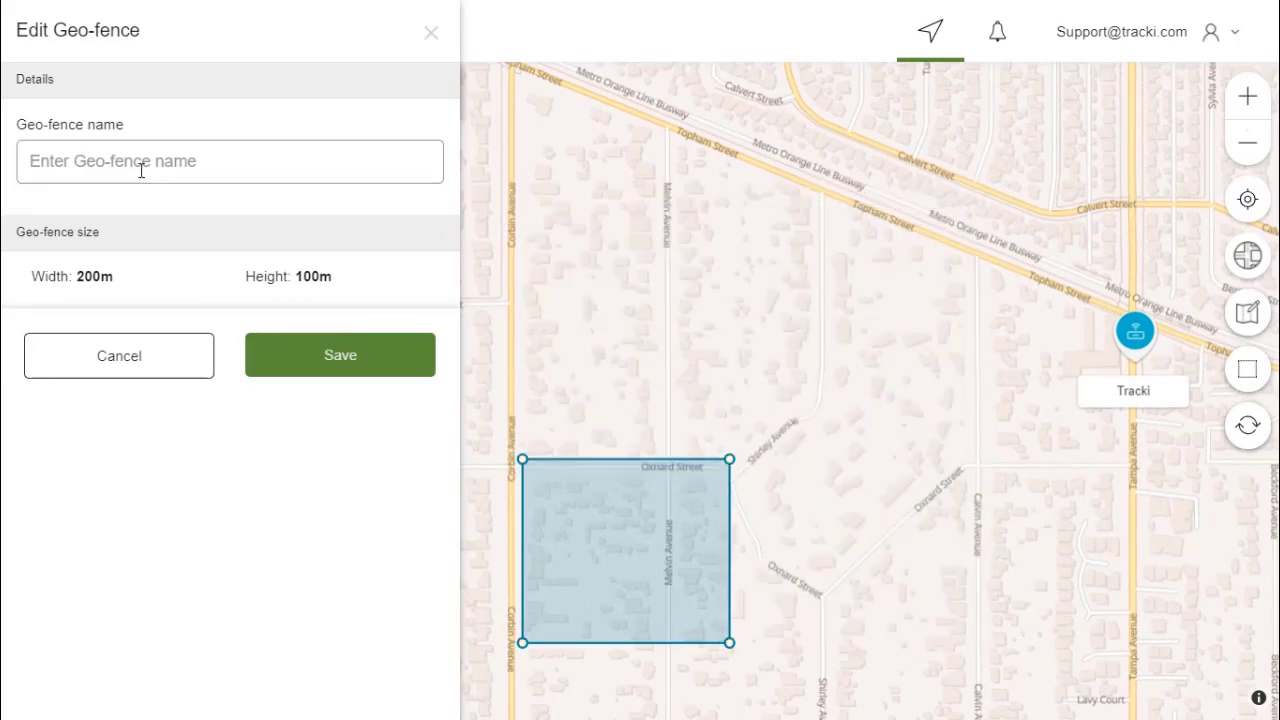
pyautogui.write('School')
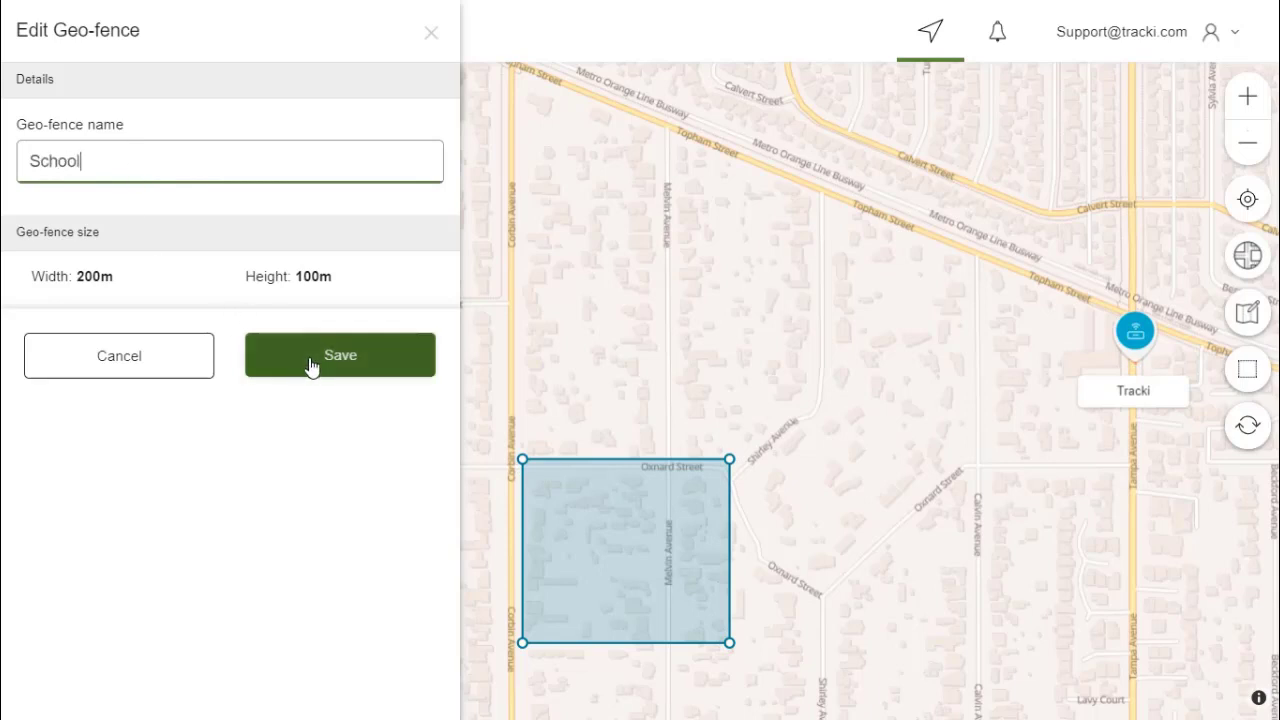
pyautogui.click(312, 370)
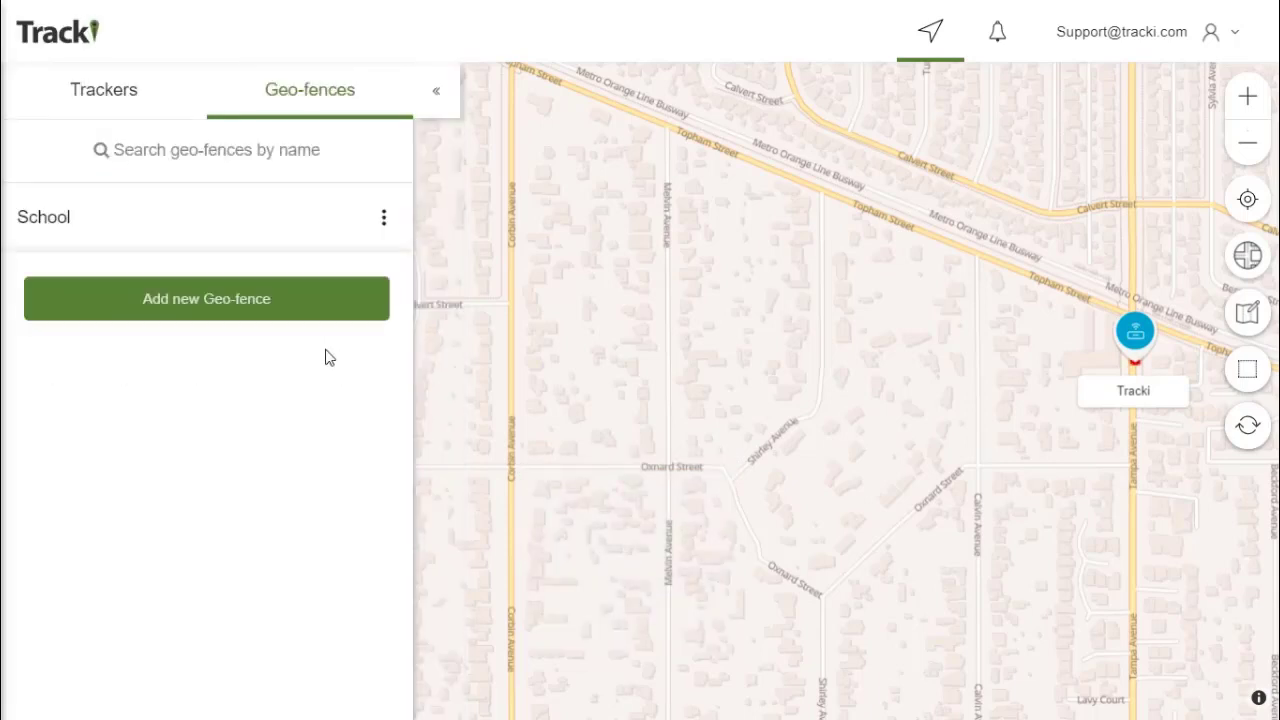
# Edit the School geo-fence and re-save it, confirming the update
pyautogui.click(384, 218)
pyautogui.click(369, 226)
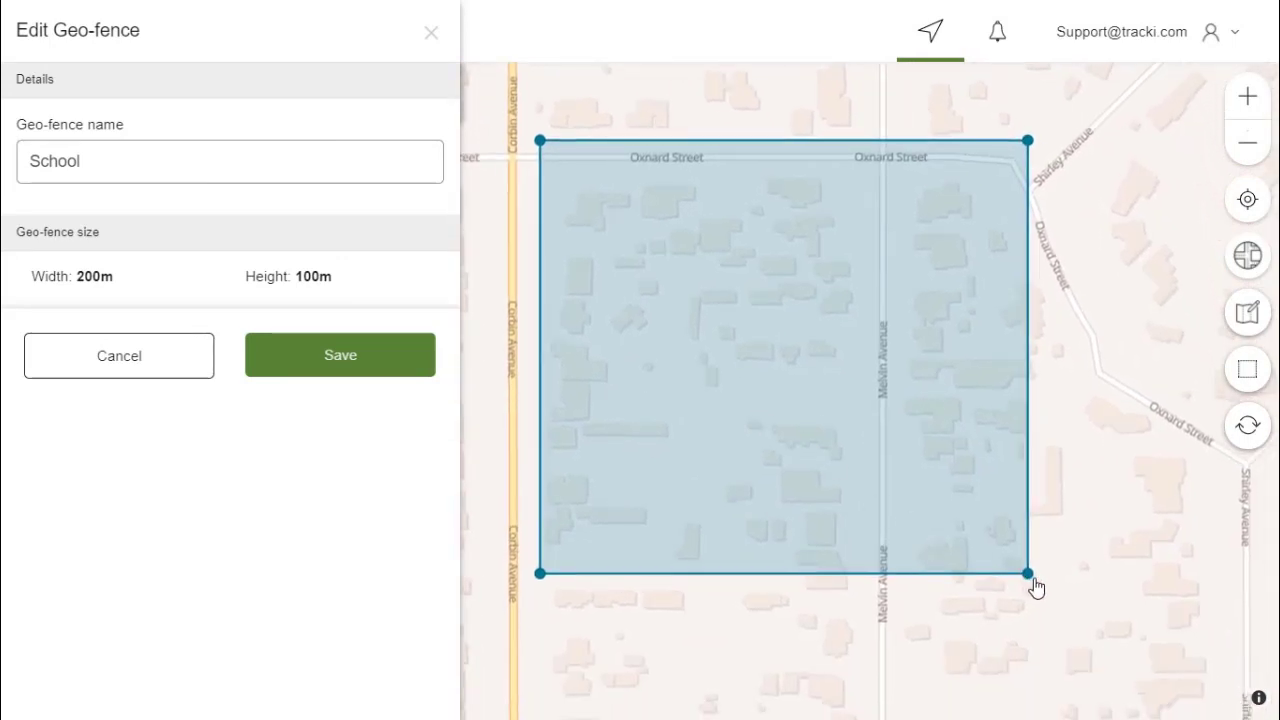
pyautogui.moveTo(1034, 583)
pyautogui.mouseDown()
pyautogui.moveTo(1067, 601)
pyautogui.moveTo(1051, 592)
pyautogui.mouseUp()
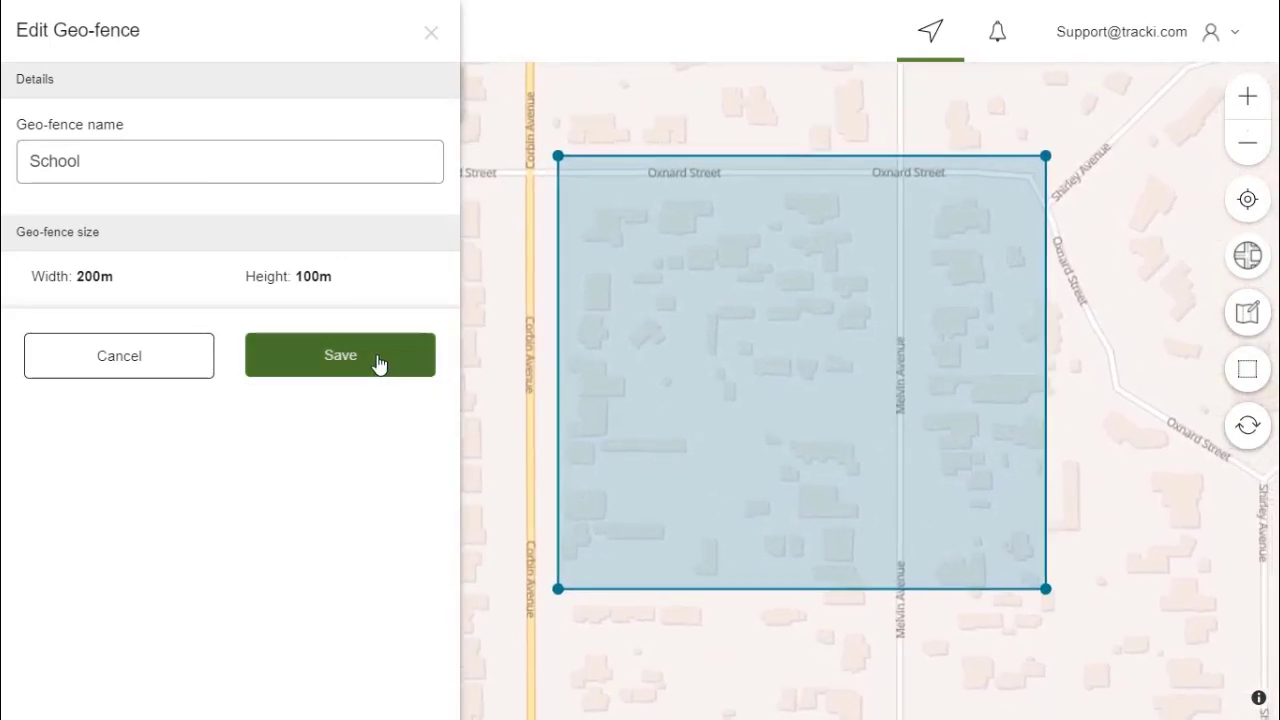
pyautogui.click(330, 362)
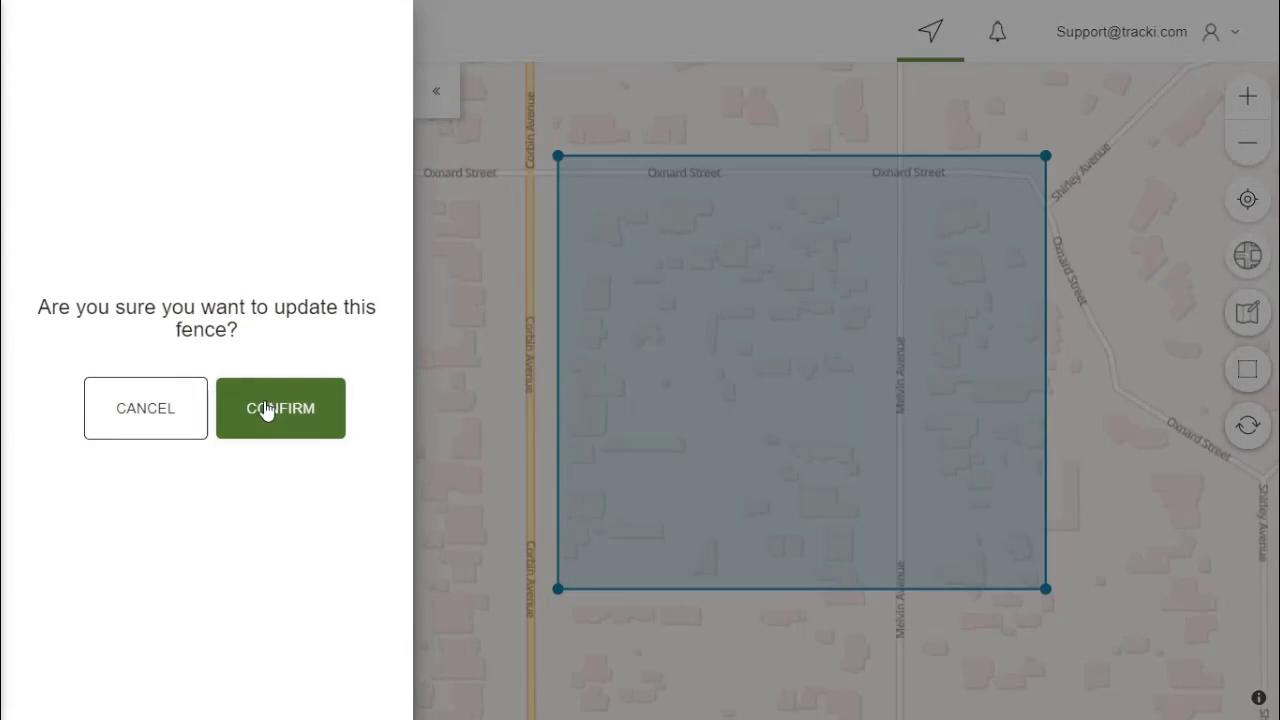
pyautogui.click(268, 410)
# Zoom out and centre the map on the Tracki tracker marker
pyautogui.scroll(-2, 517, 280)
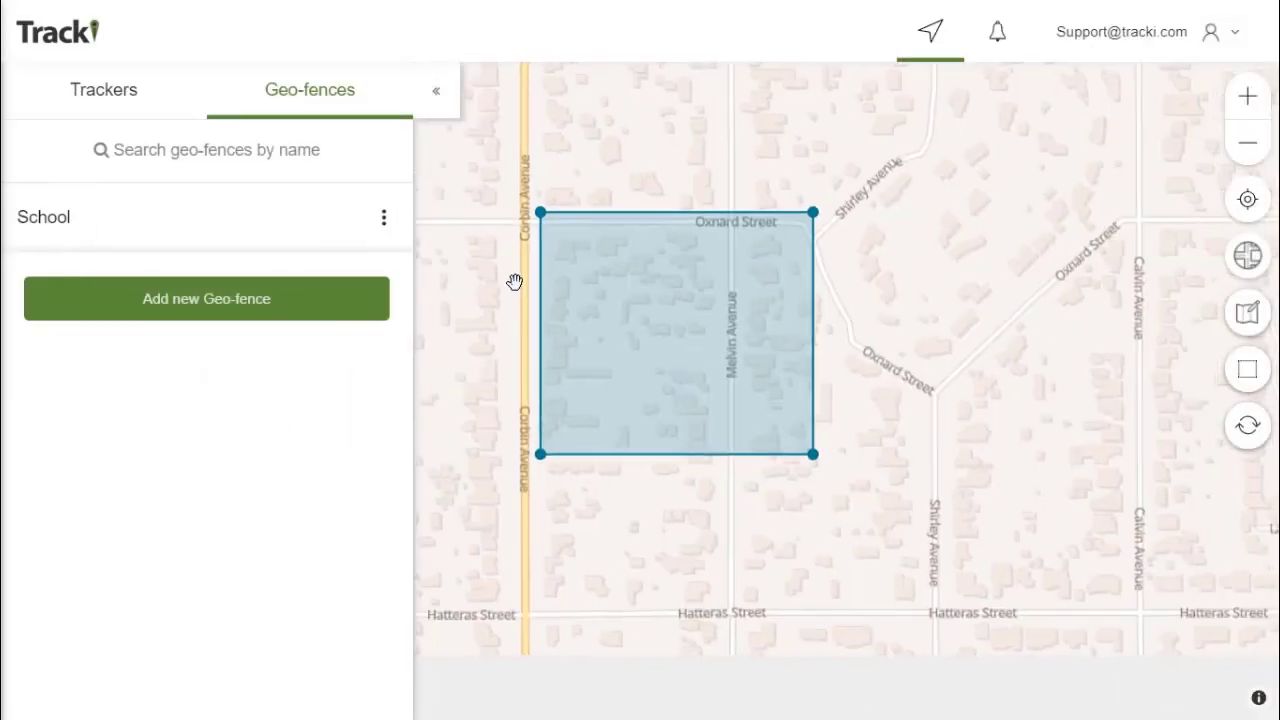
pyautogui.moveTo(806, 361); pyautogui.dragTo(631, 494)
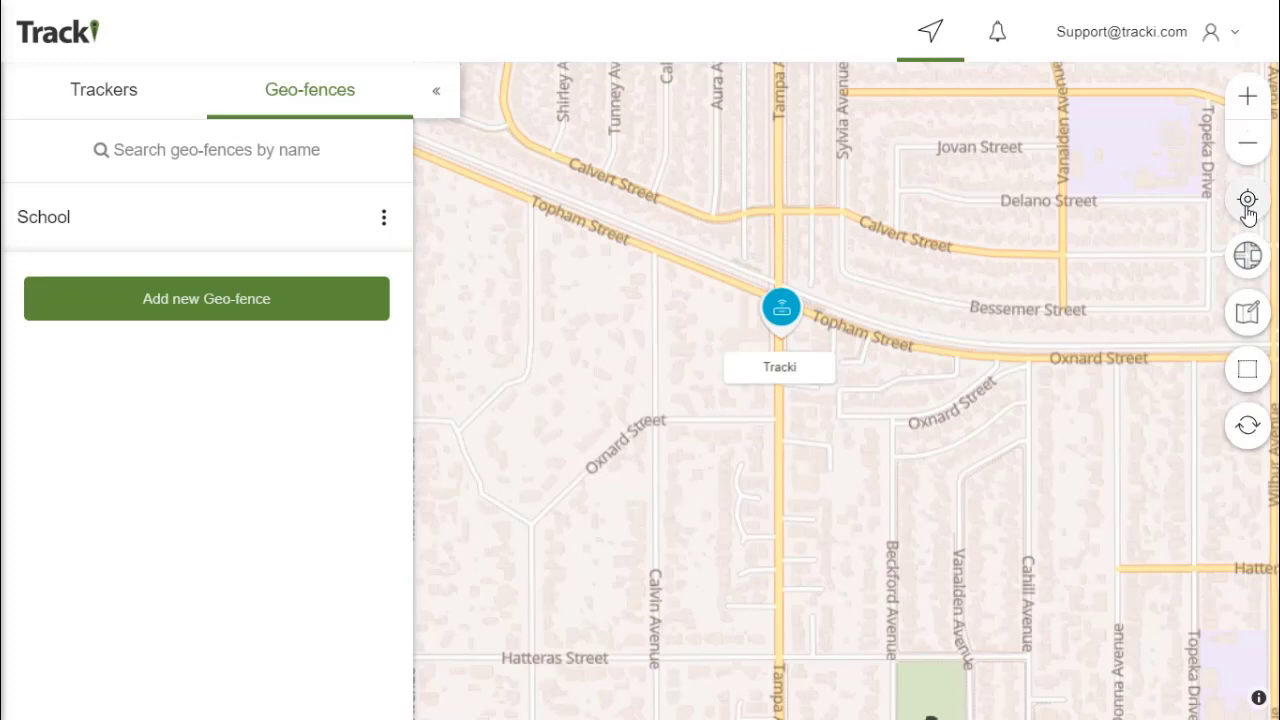
pyautogui.click(1248, 258)
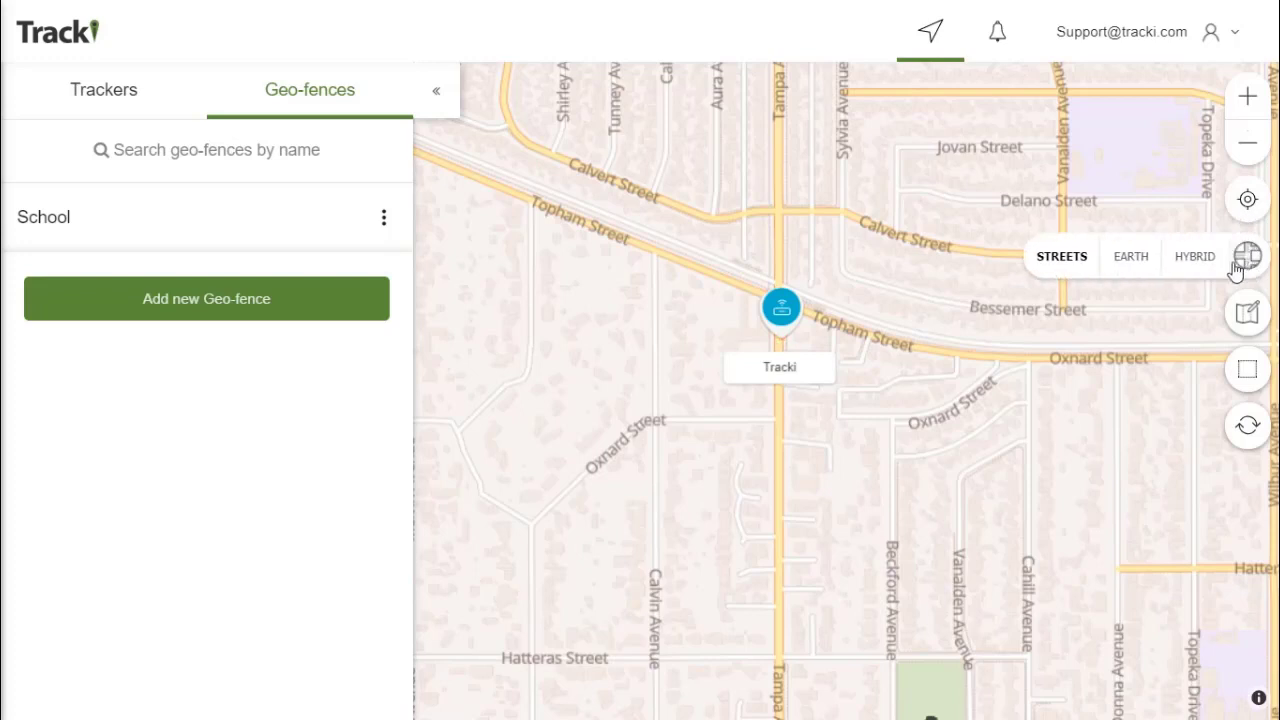
# Switch the map to EARTH then HYBRID, and toggle tracker names off and back on
pyautogui.click(1134, 265)
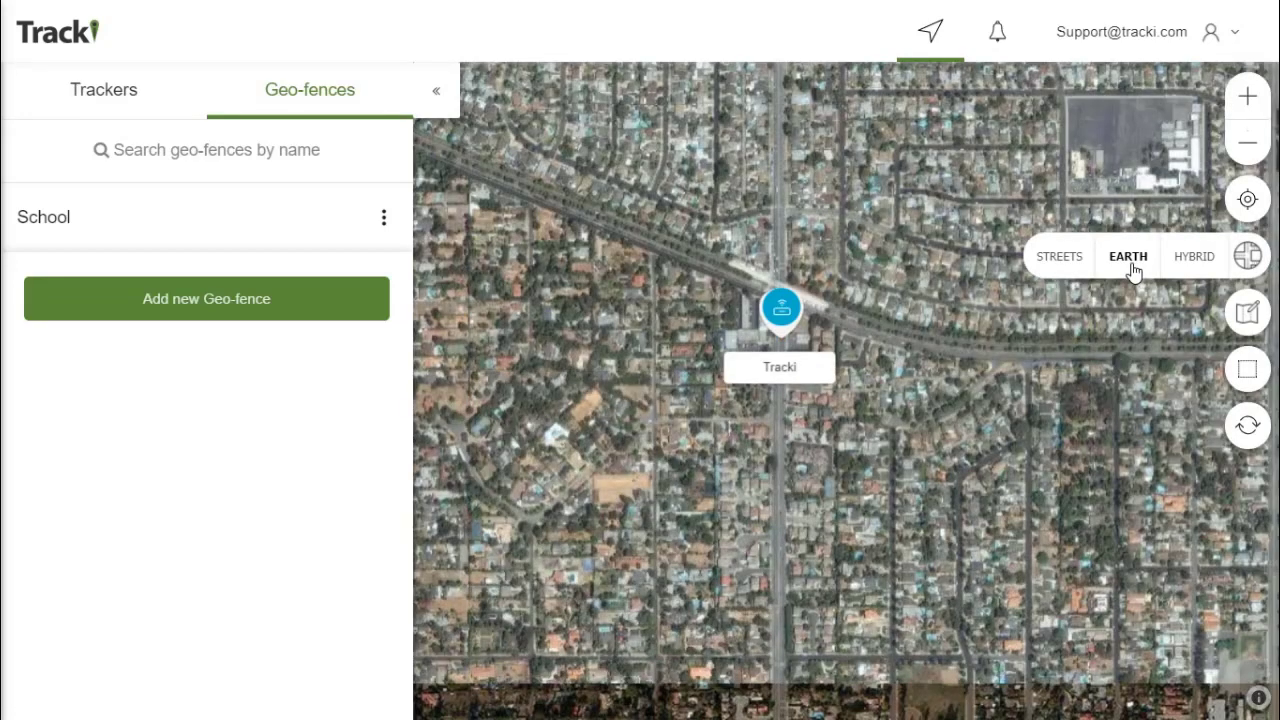
pyautogui.click(1194, 257)
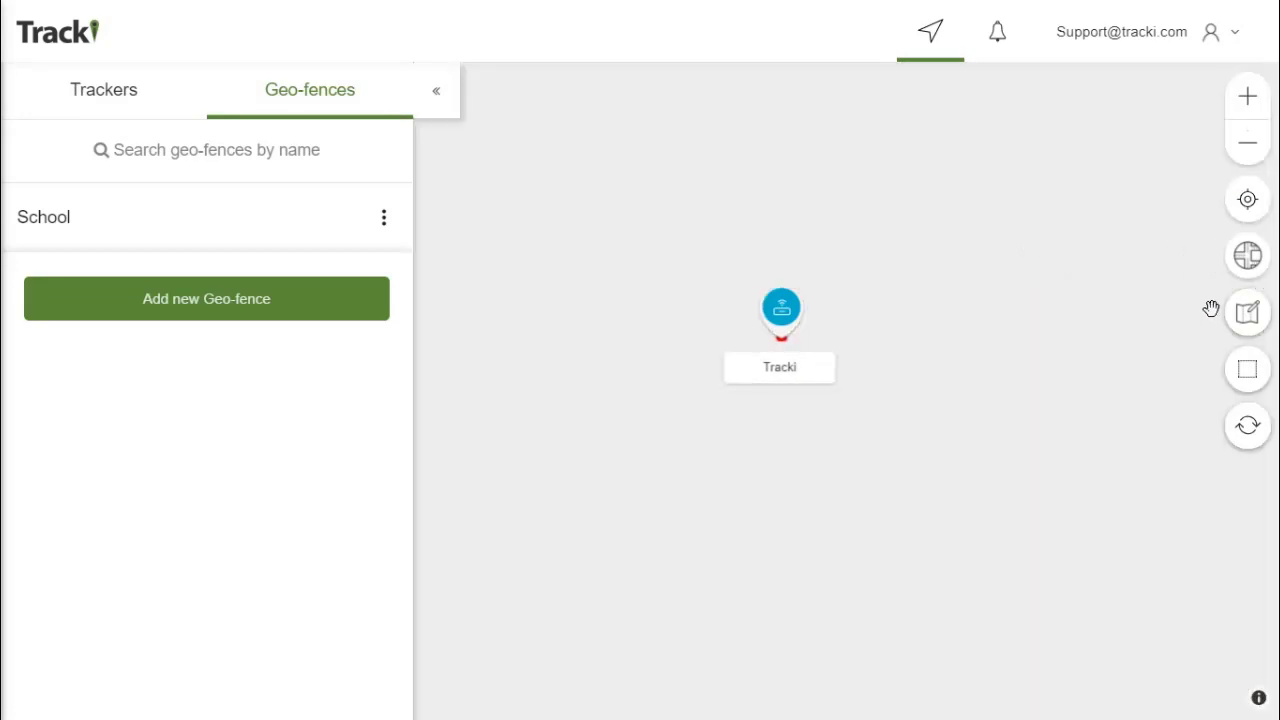
pyautogui.moveTo(1242, 305)
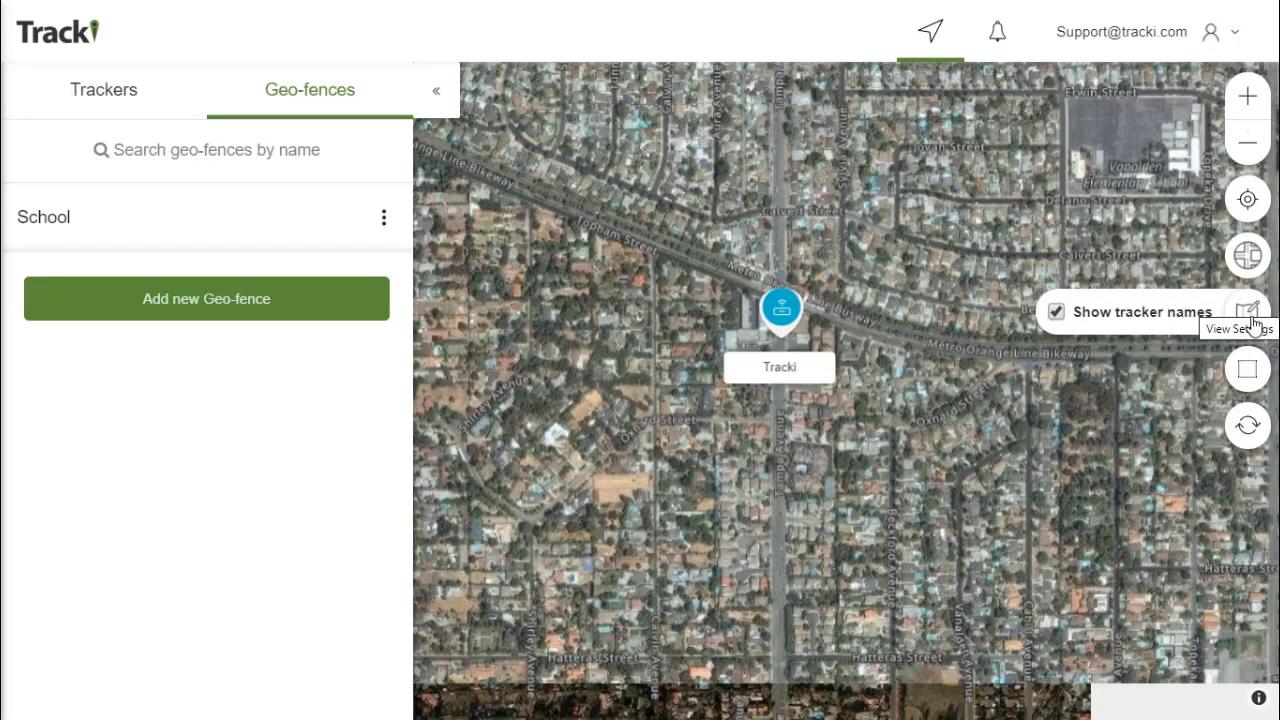
pyautogui.click(1058, 314)
pyautogui.click(1058, 314)
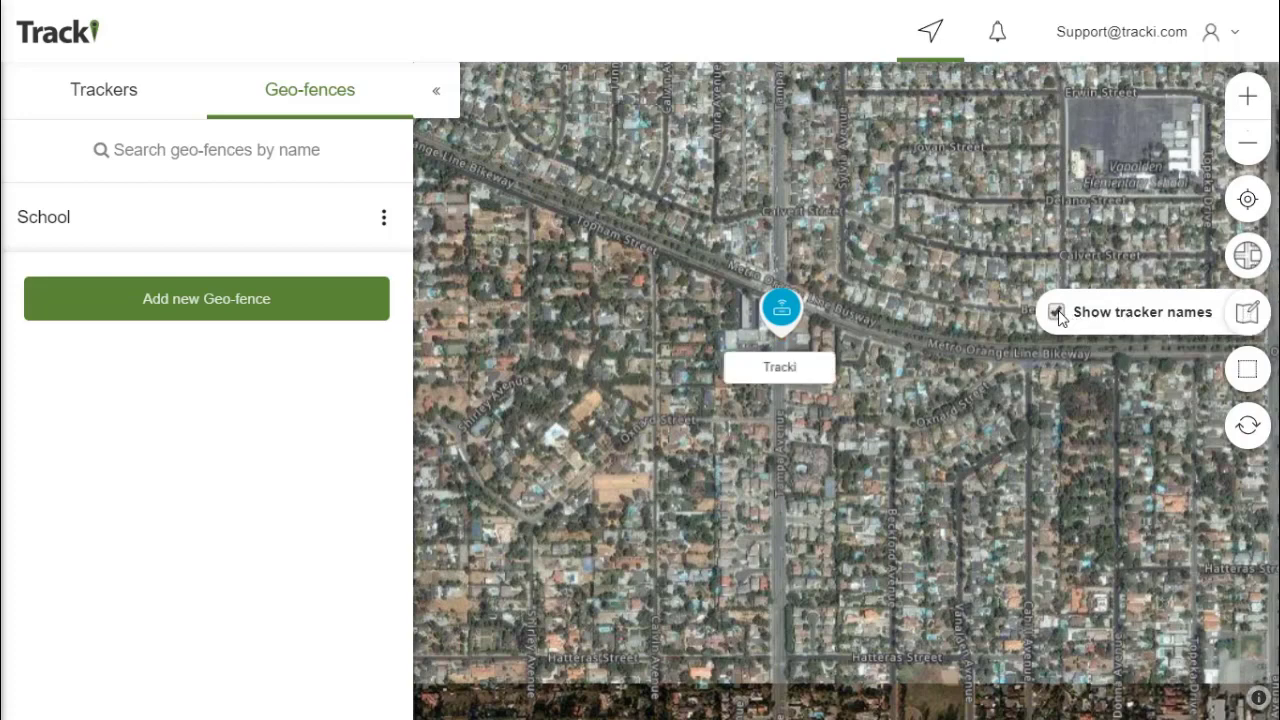
# Show geo-fences on the map and reopen the Tracki tracker's info
pyautogui.moveTo(1247, 368)
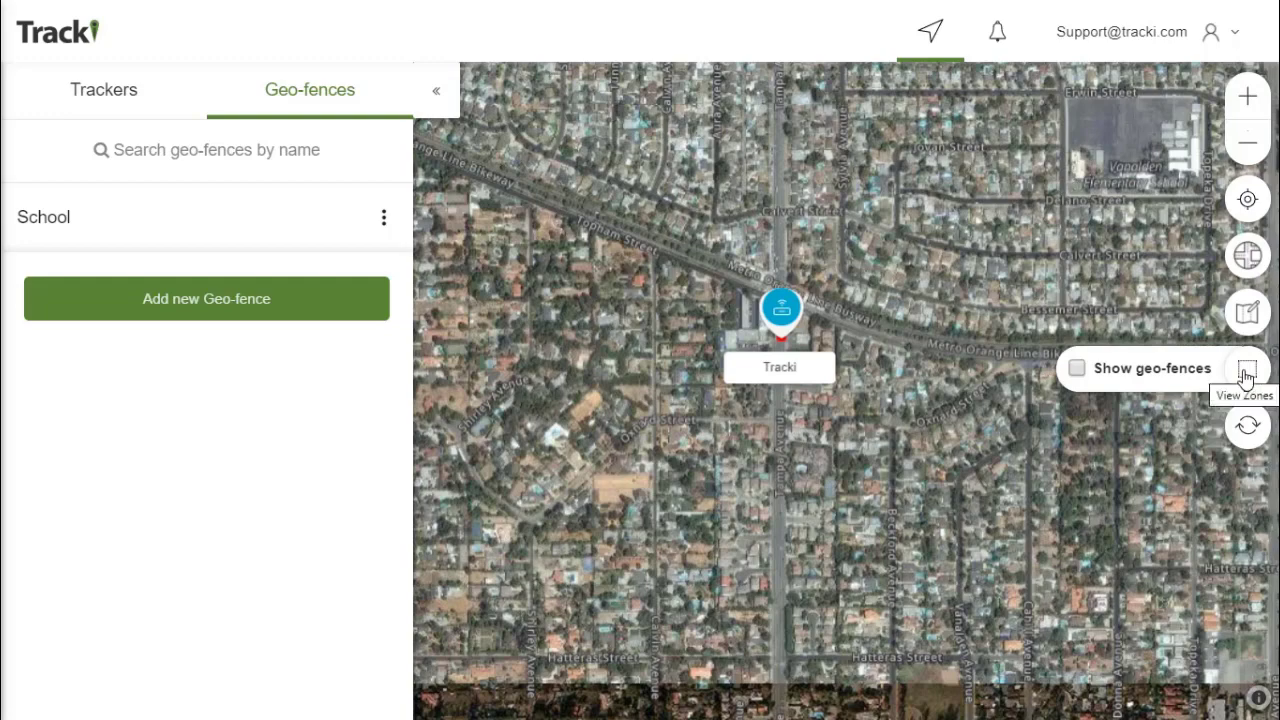
pyautogui.click(1079, 369)
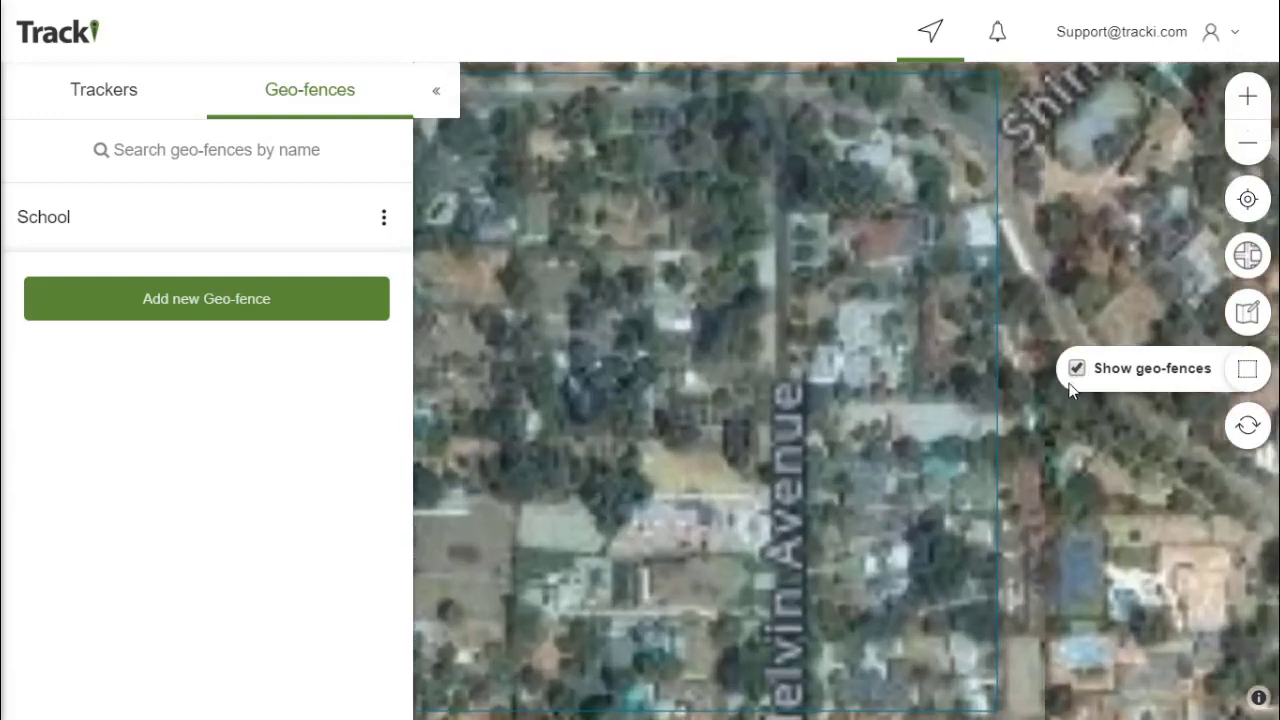
pyautogui.scroll(-1, 918, 386)
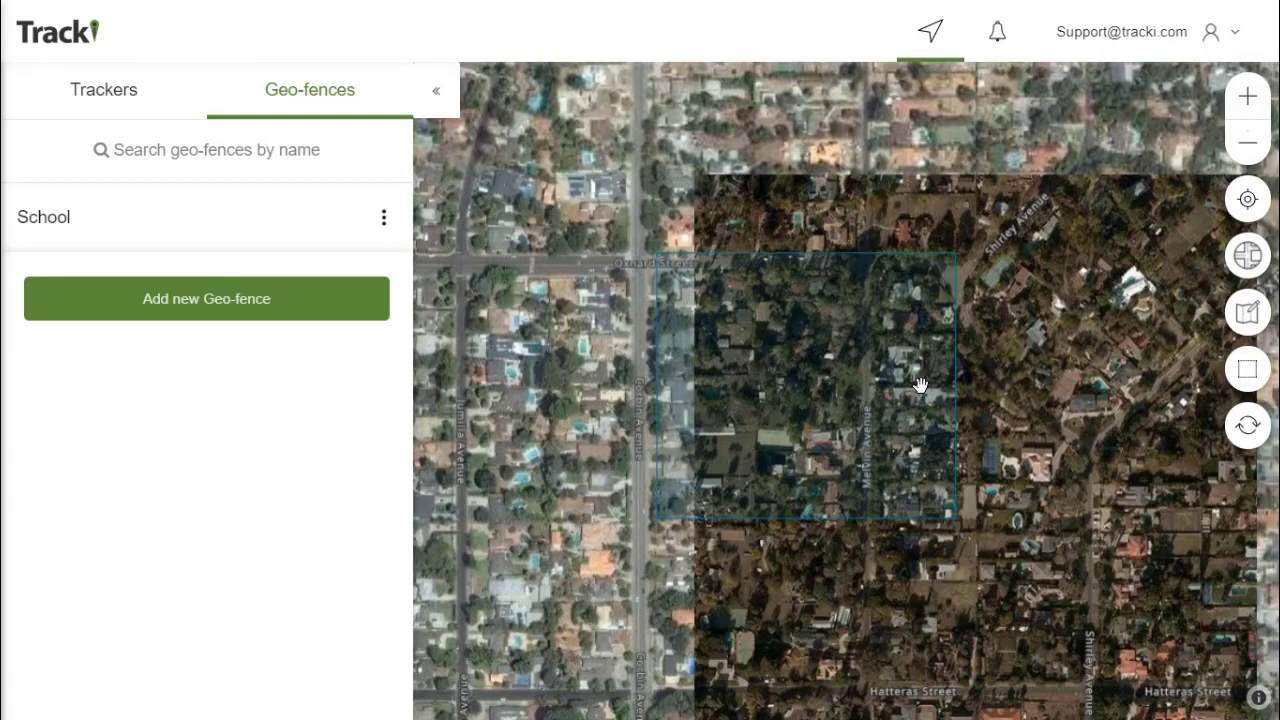
pyautogui.scroll(-1, 940, 376)
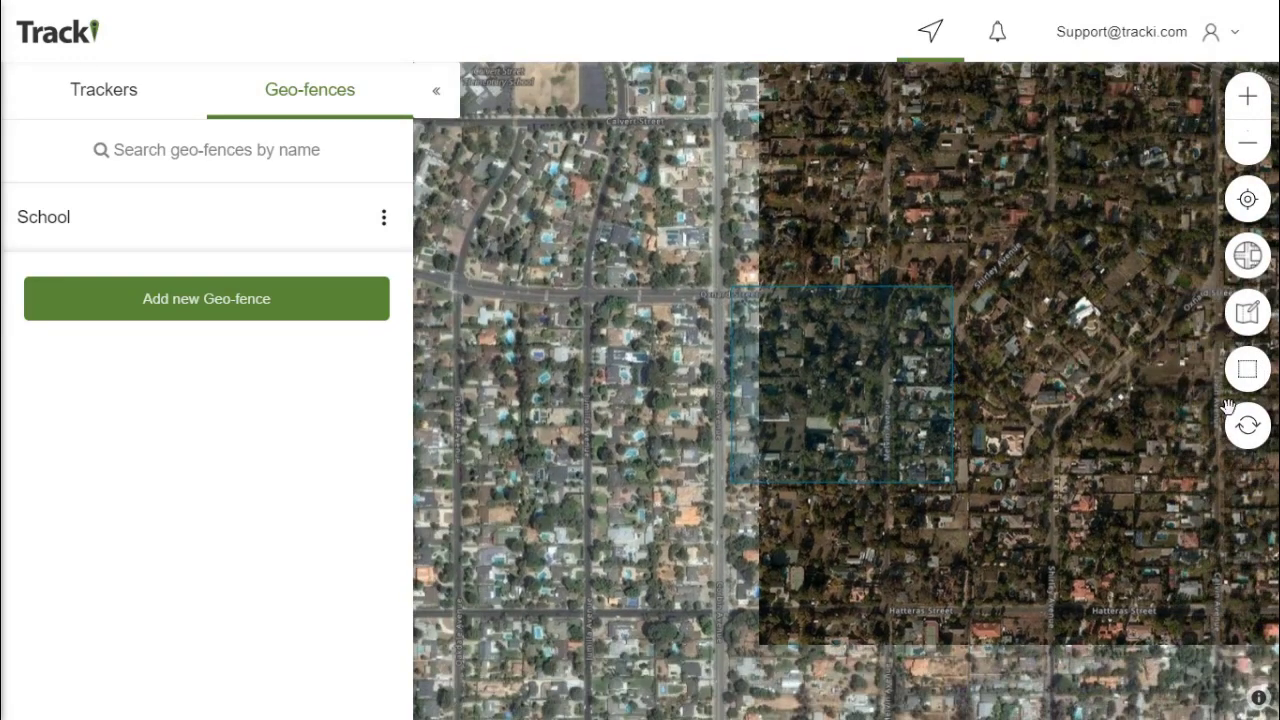
pyautogui.click(1248, 426)
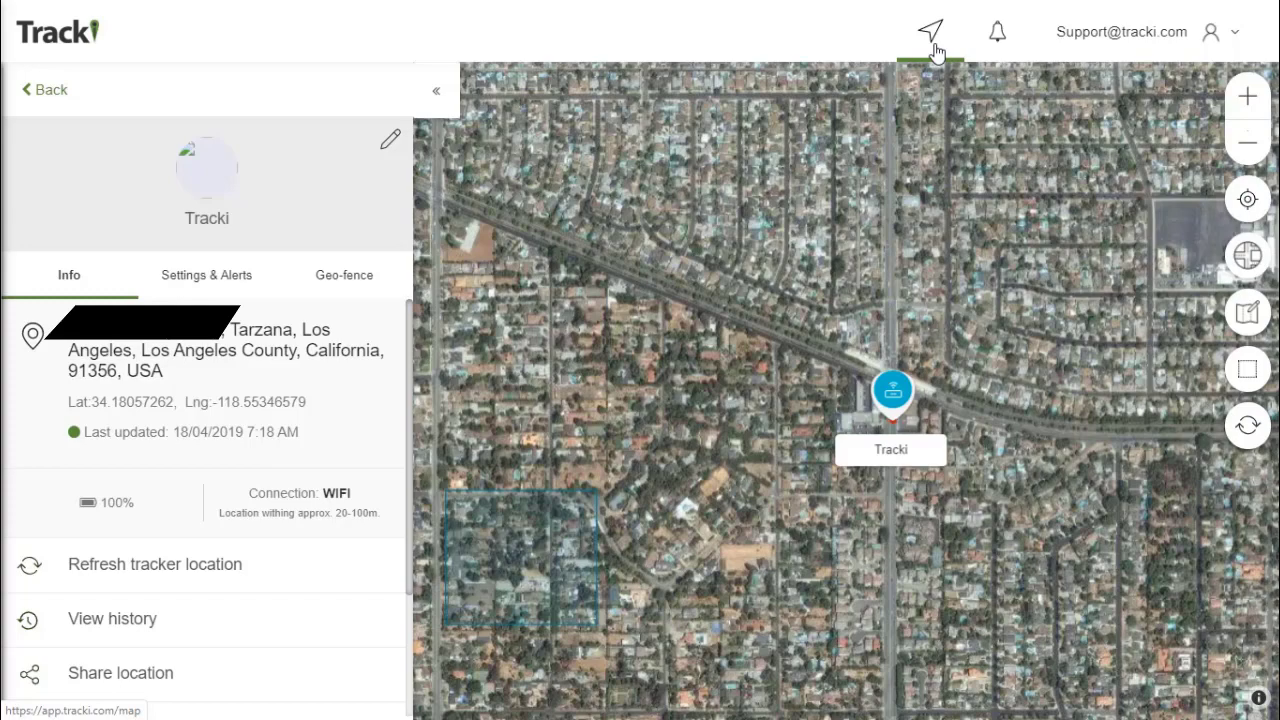
# Check Notifications (none found) and return to the trackers map
pyautogui.click(998, 45)
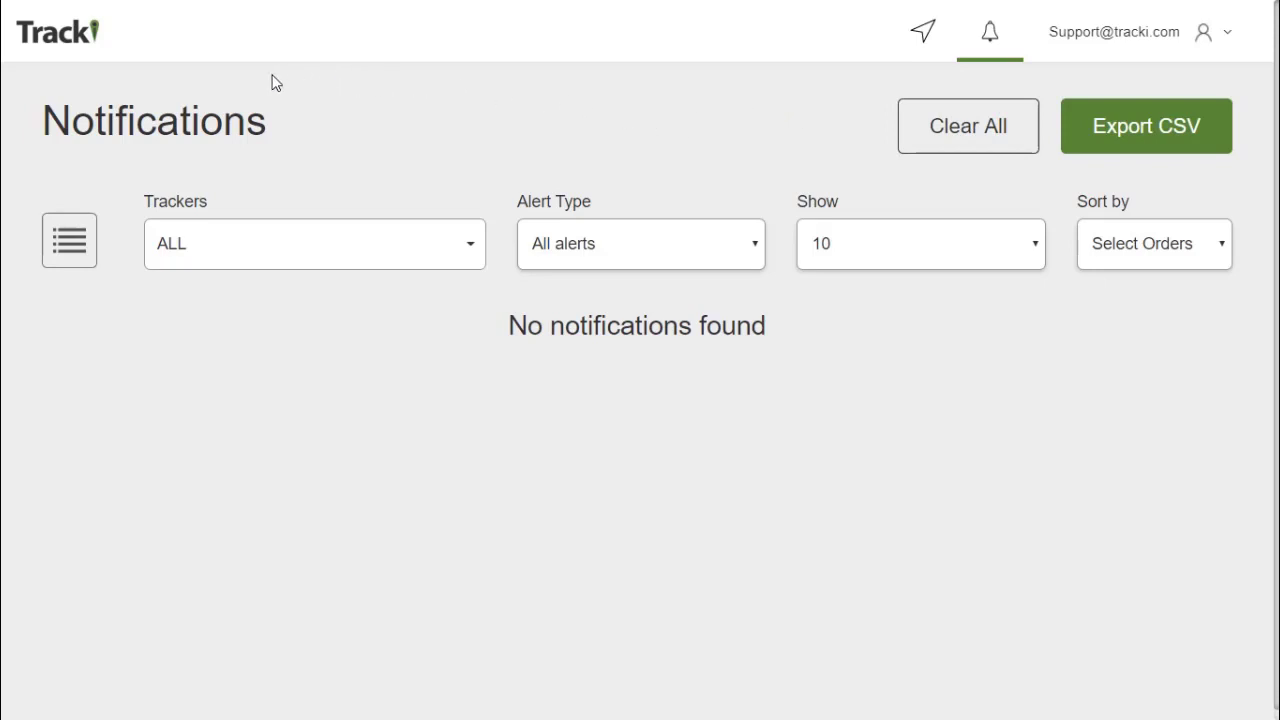
pyautogui.click(57, 38)
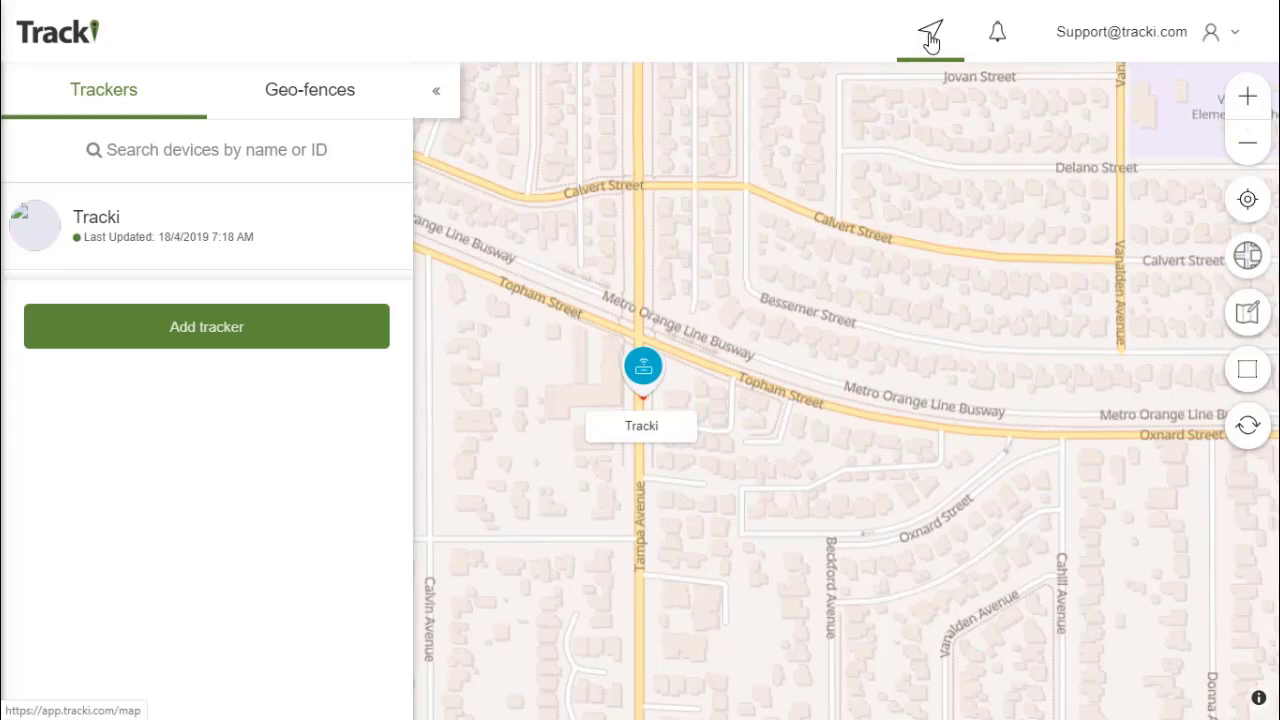
# In Account settings, set the date format to mm/dd/yyyy and check the mobile number fields
pyautogui.click(1237, 38)
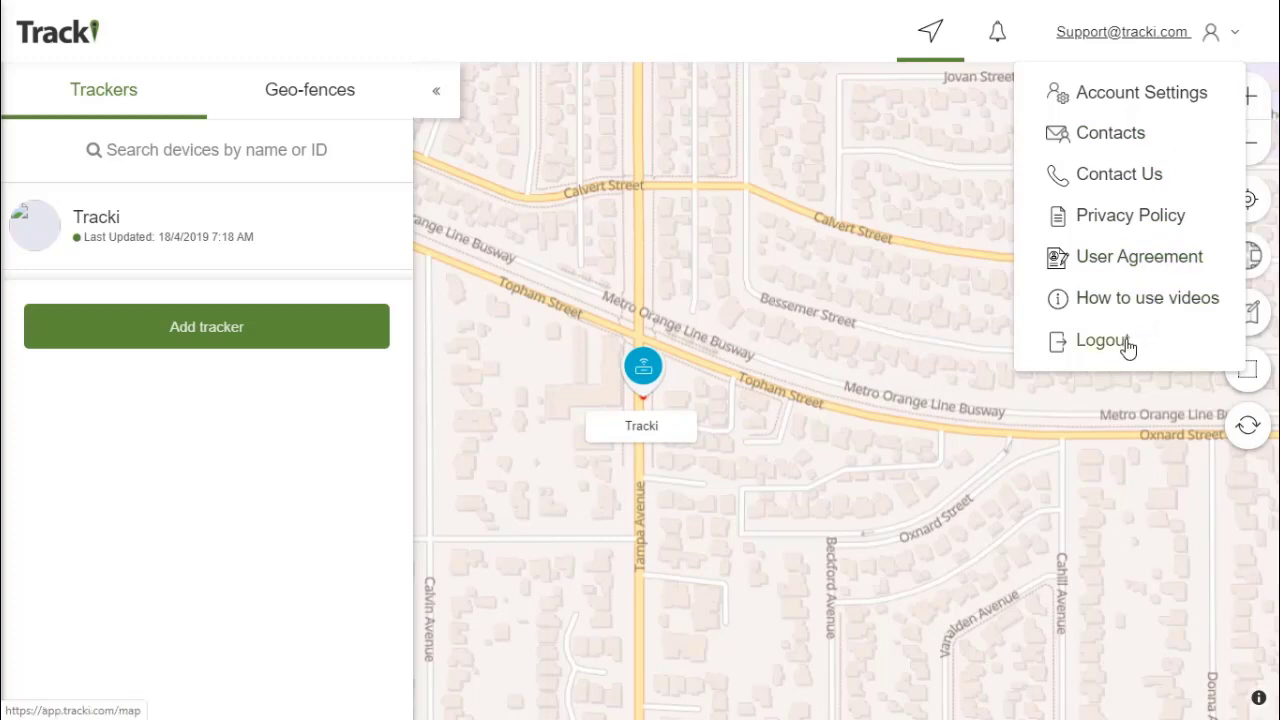
pyautogui.click(1128, 106)
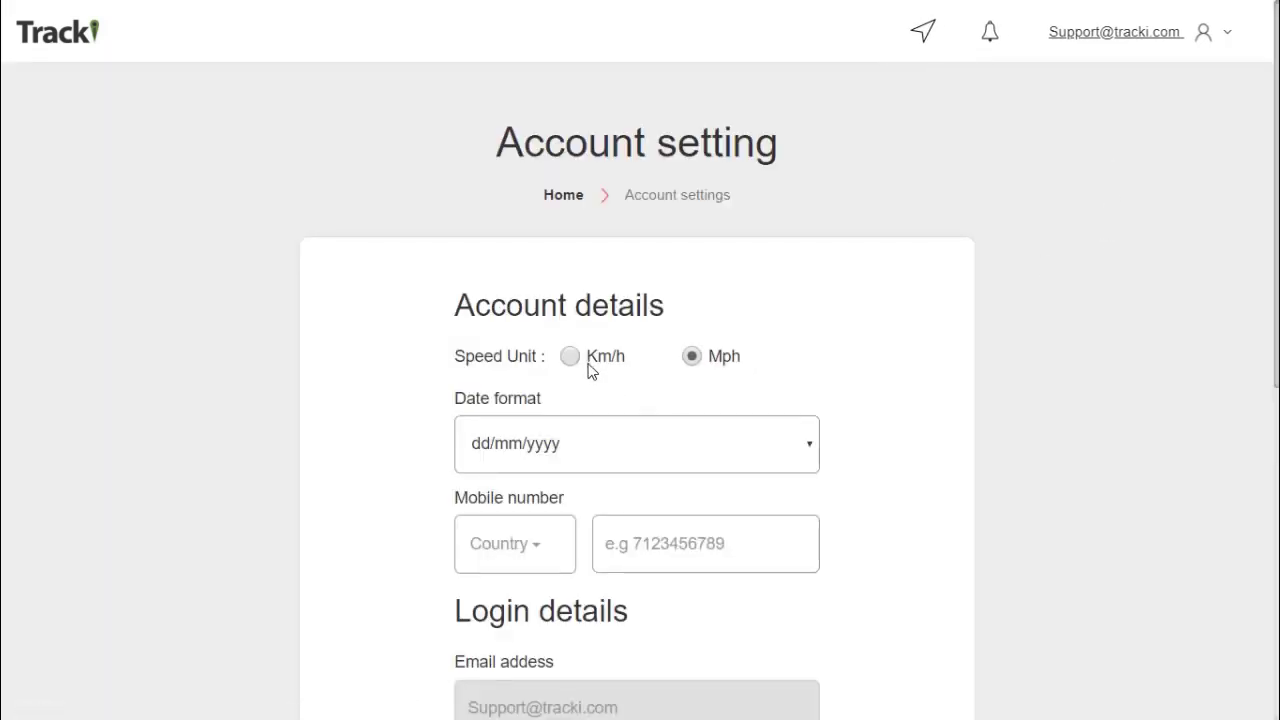
pyautogui.scroll(-1, 590, 368)
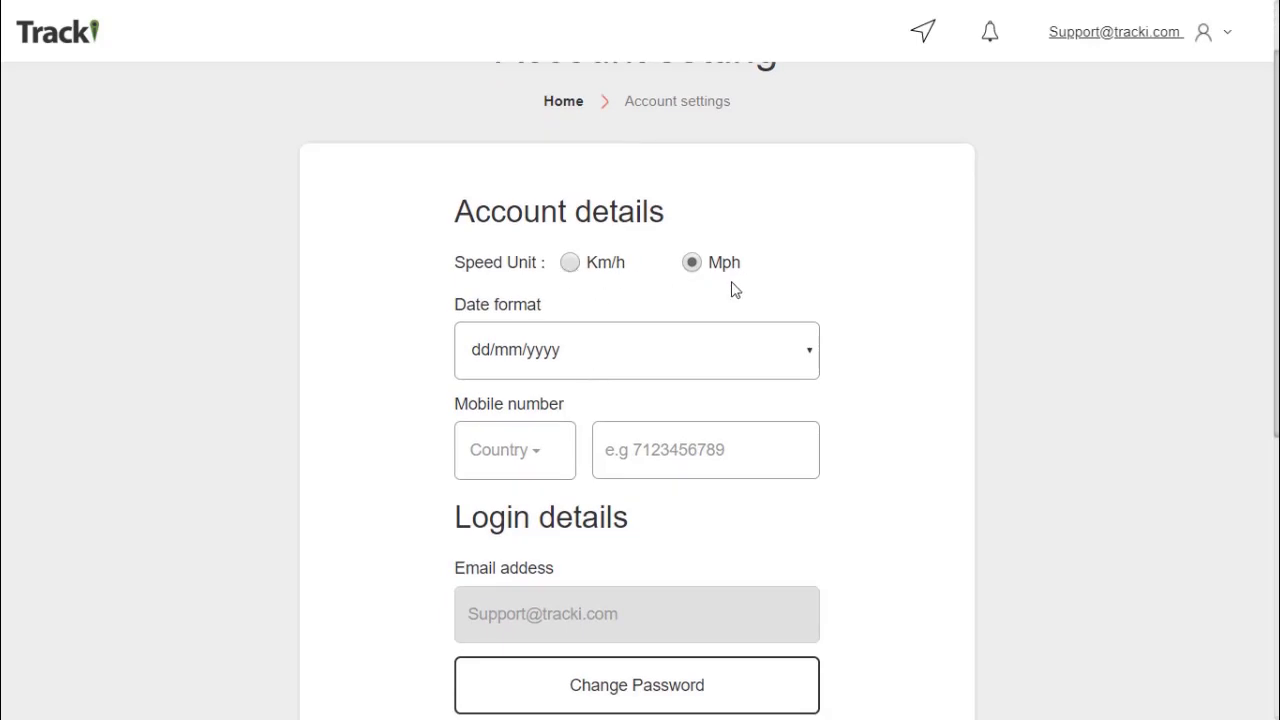
pyautogui.scroll(-1, 731, 289)
pyautogui.click(650, 278)
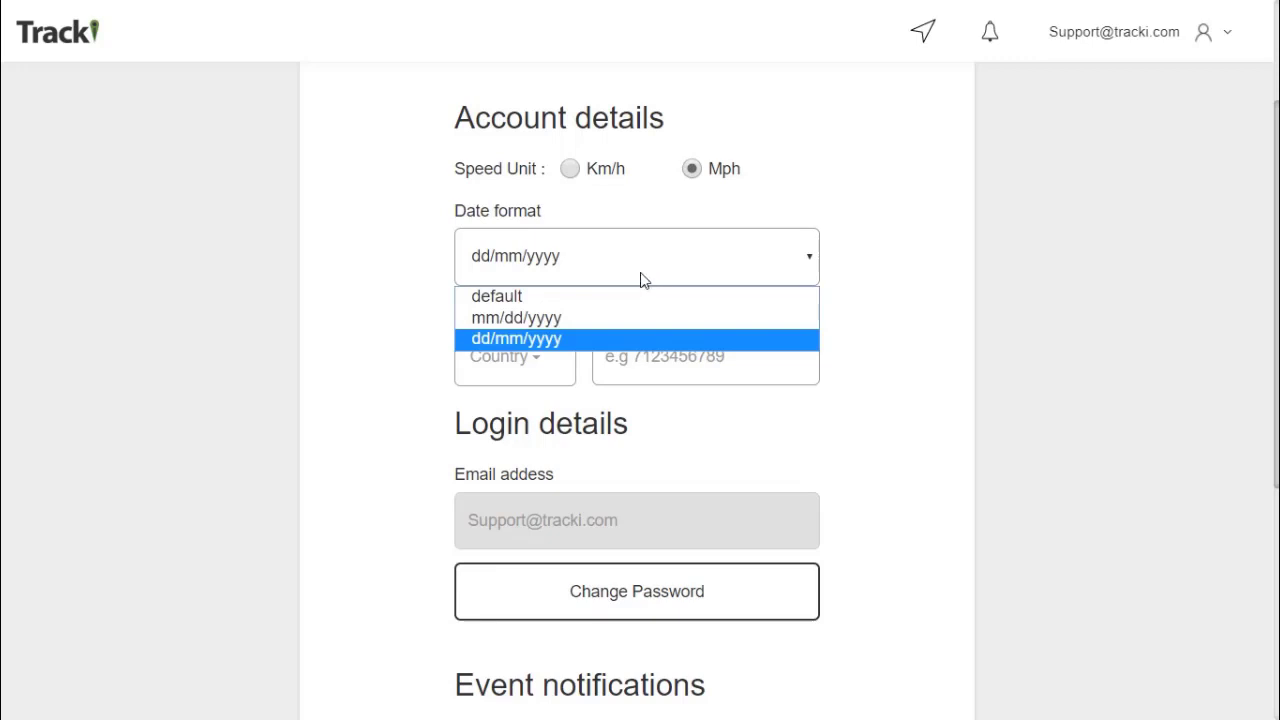
pyautogui.click(540, 318)
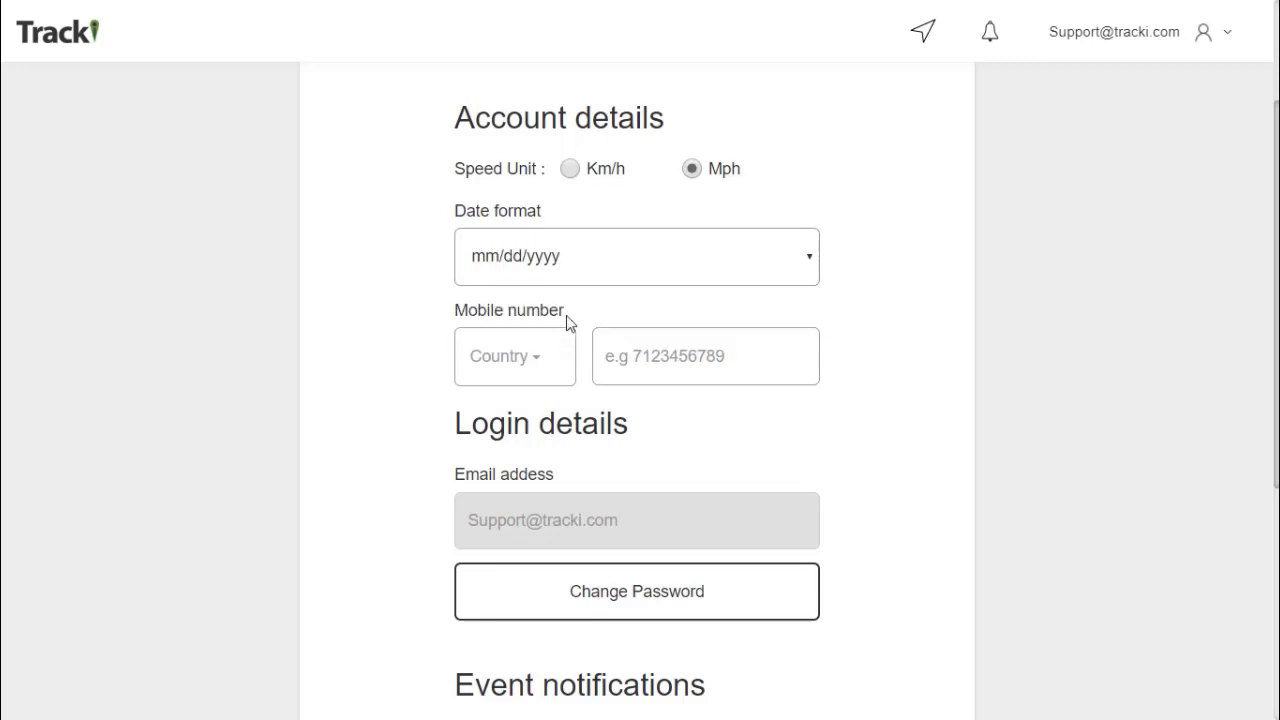
pyautogui.scroll(-1, 560, 300)
pyautogui.click(537, 274)
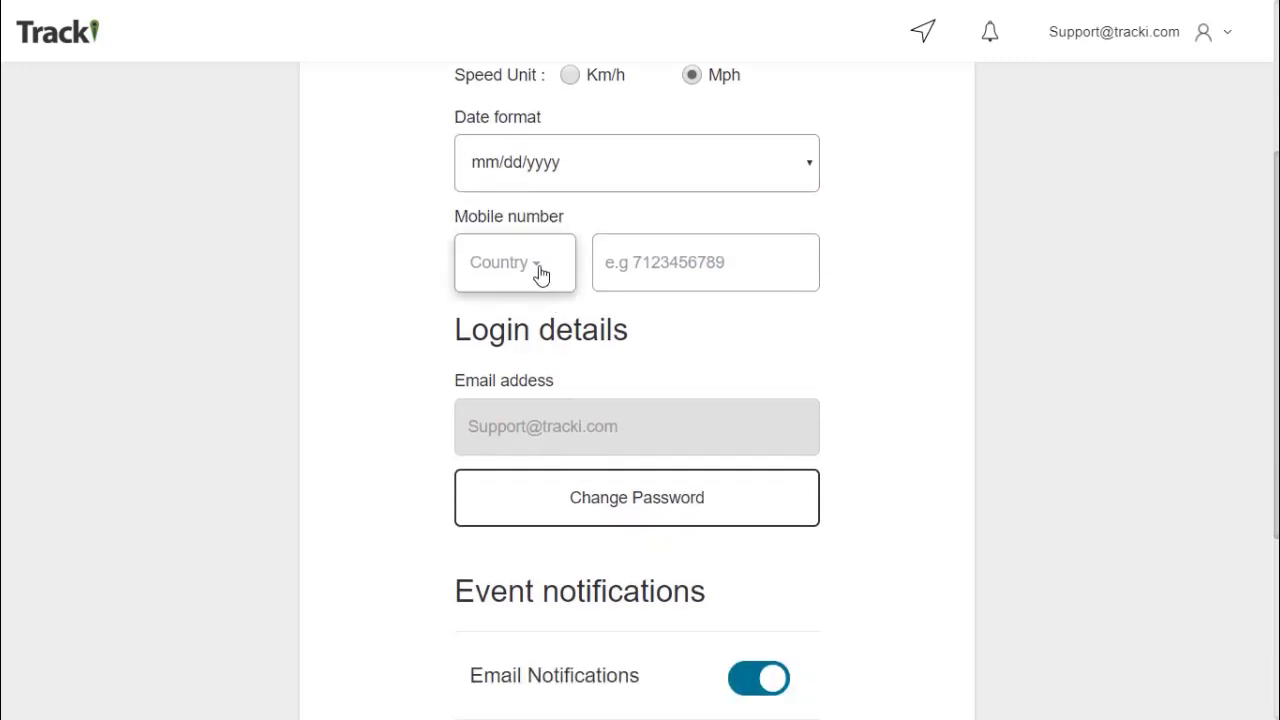
pyautogui.click(648, 270)
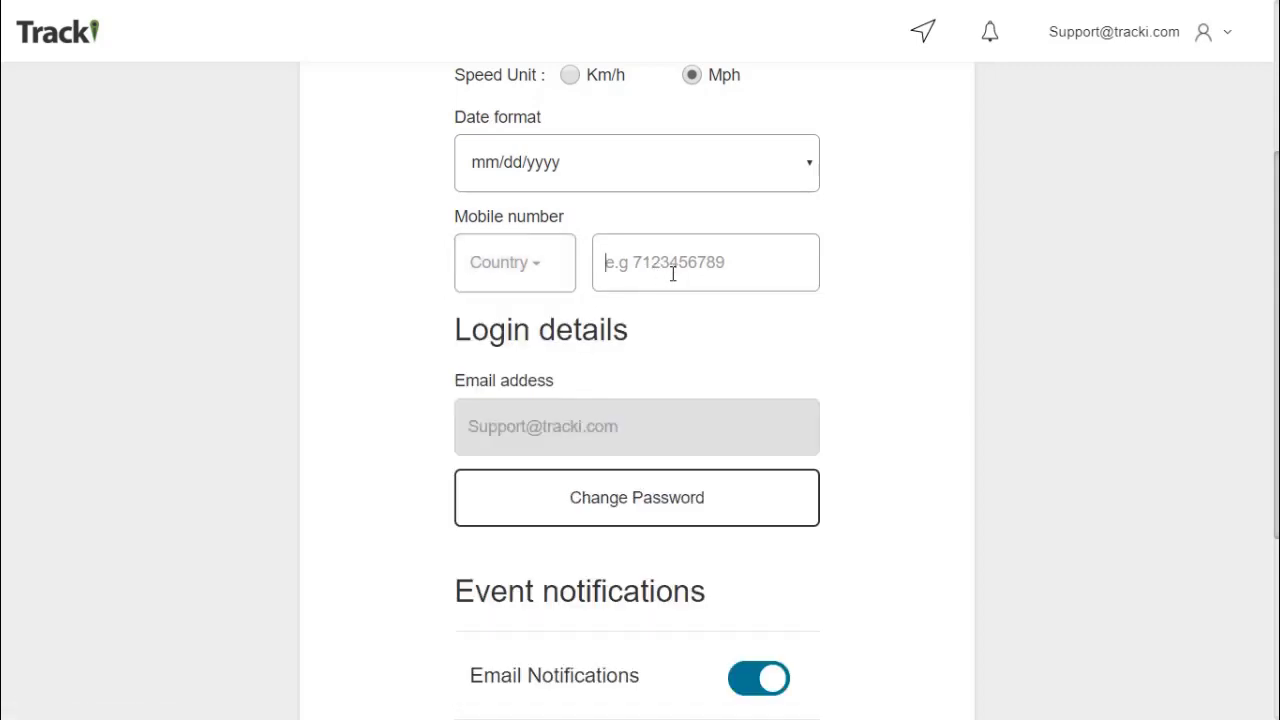
# Toggle email and app notifications off and back on, then save the settings
pyautogui.scroll(-1, 668, 285)
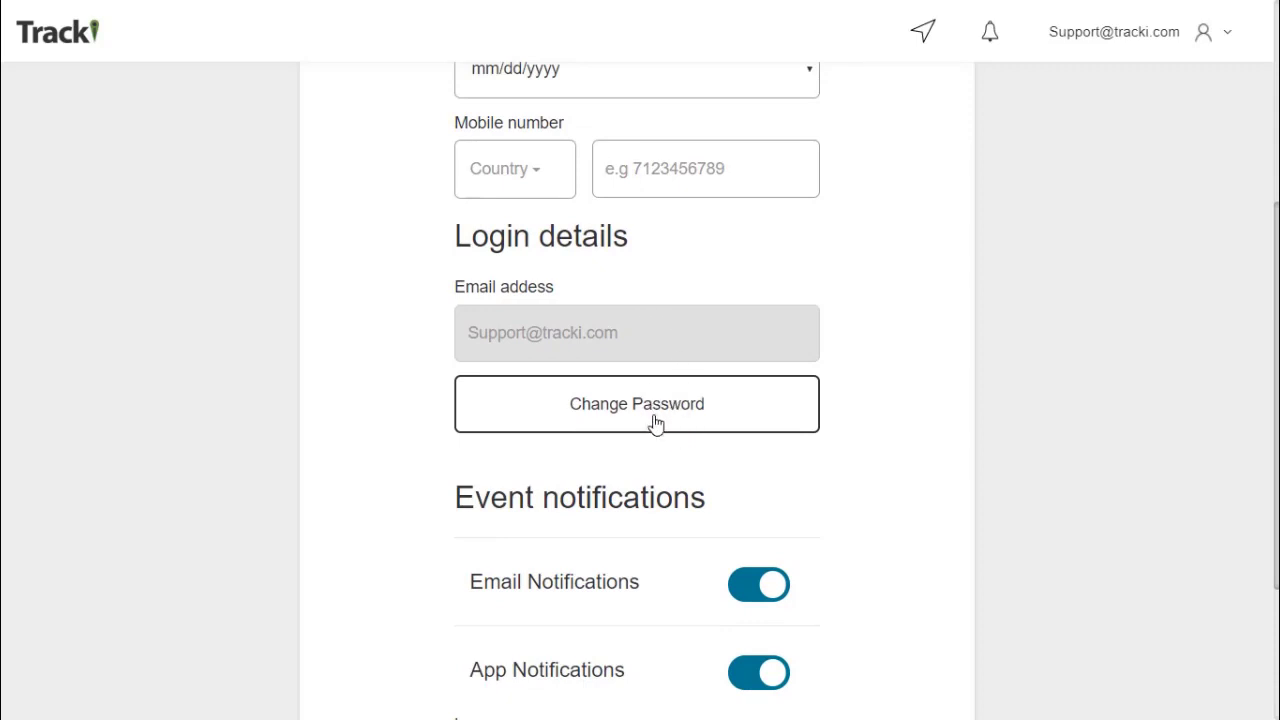
pyautogui.scroll(-1, 660, 423)
pyautogui.scroll(-1, 686, 437)
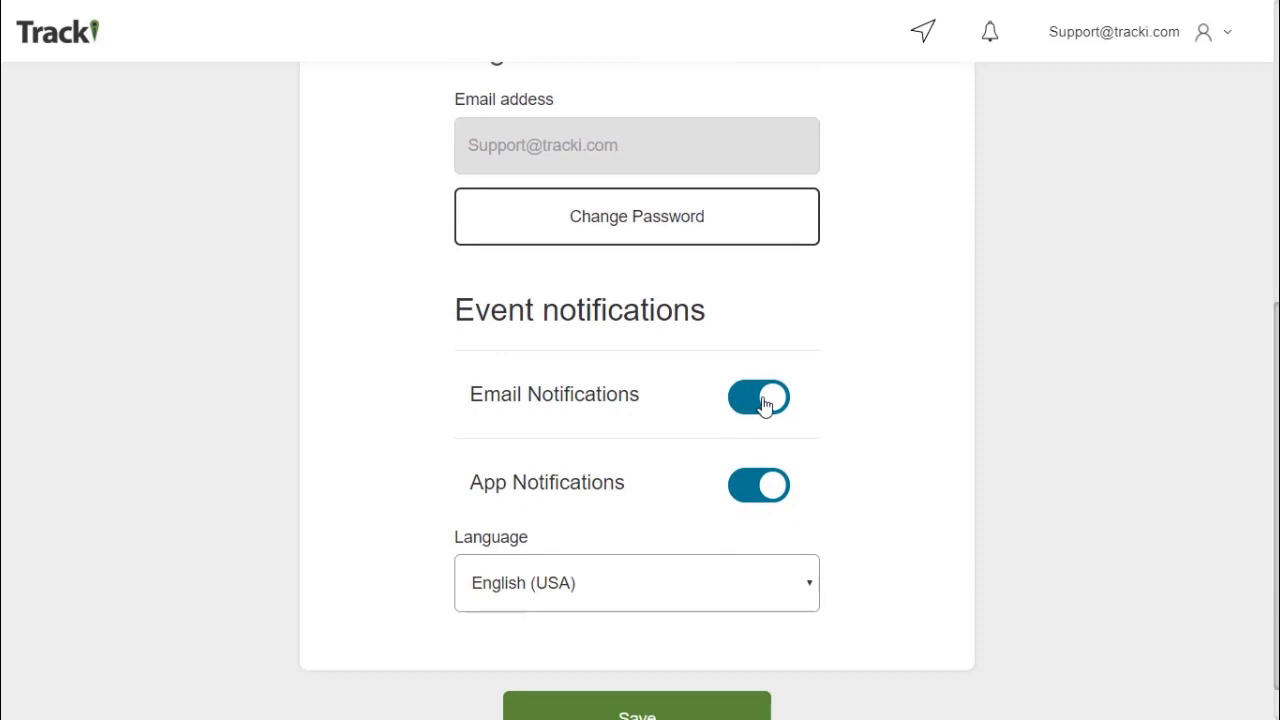
pyautogui.click(768, 405)
pyautogui.click(768, 488)
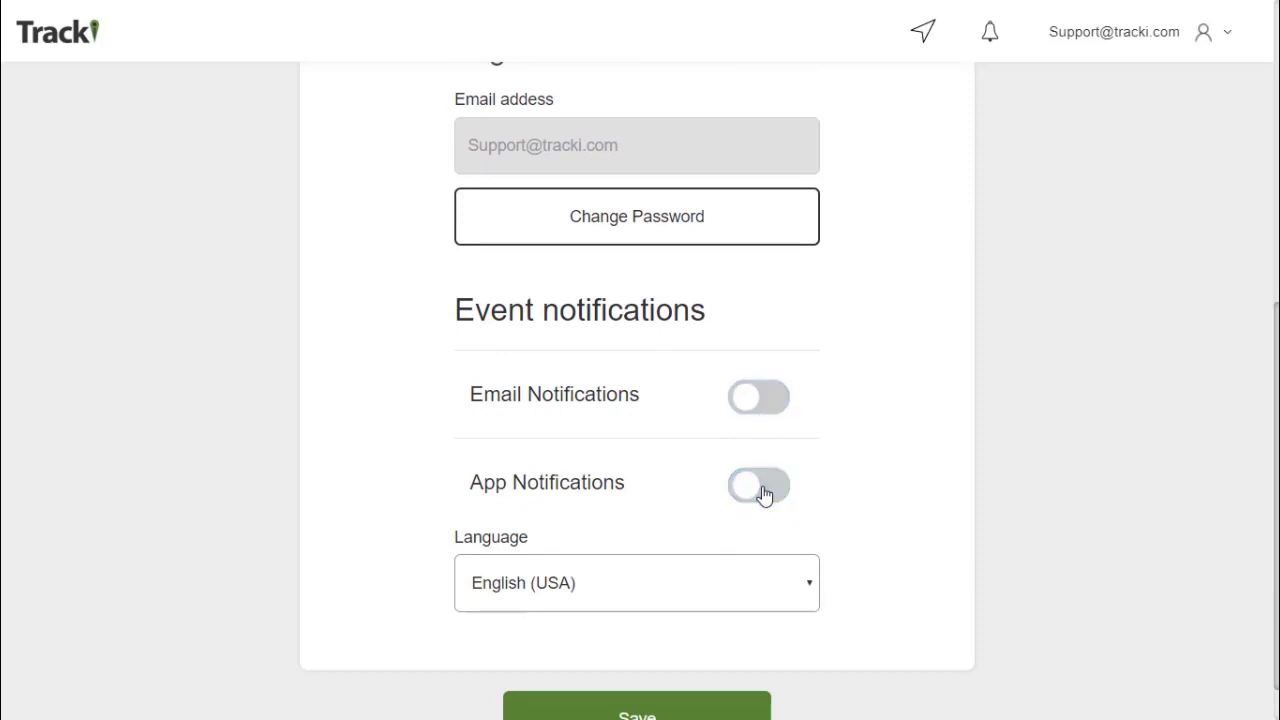
pyautogui.click(757, 490)
pyautogui.click(750, 399)
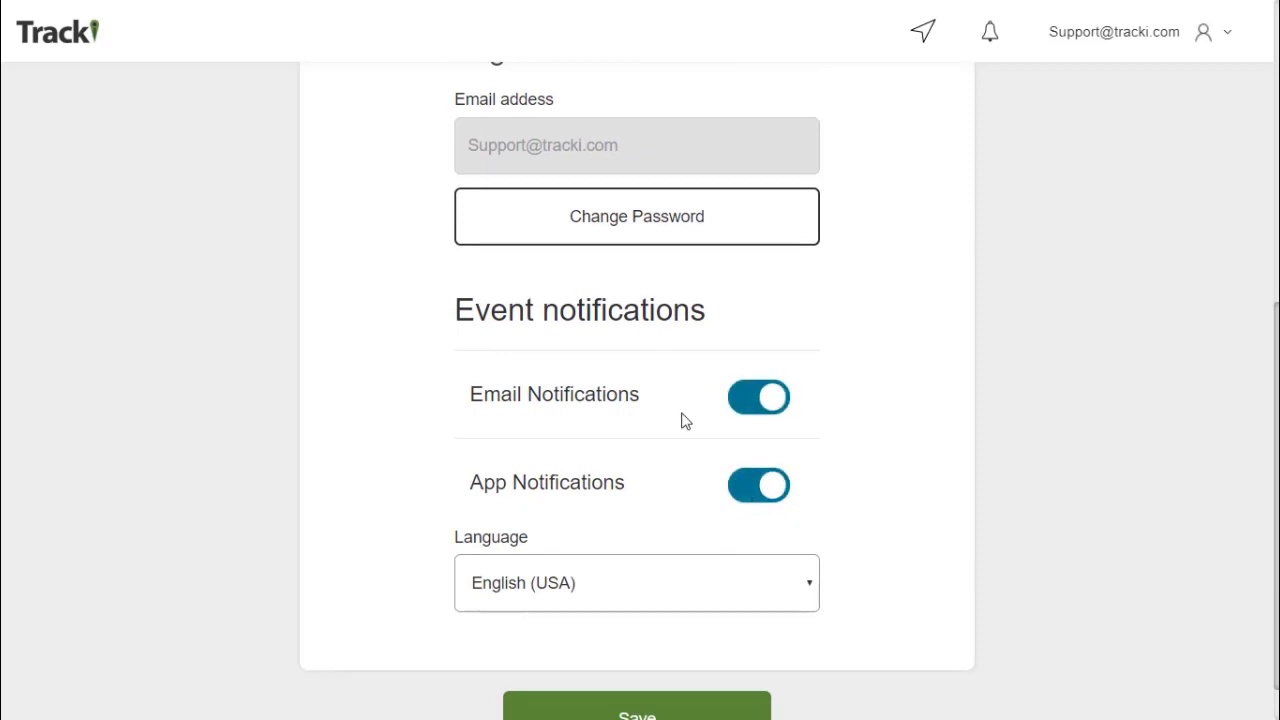
pyautogui.scroll(-1, 686, 420)
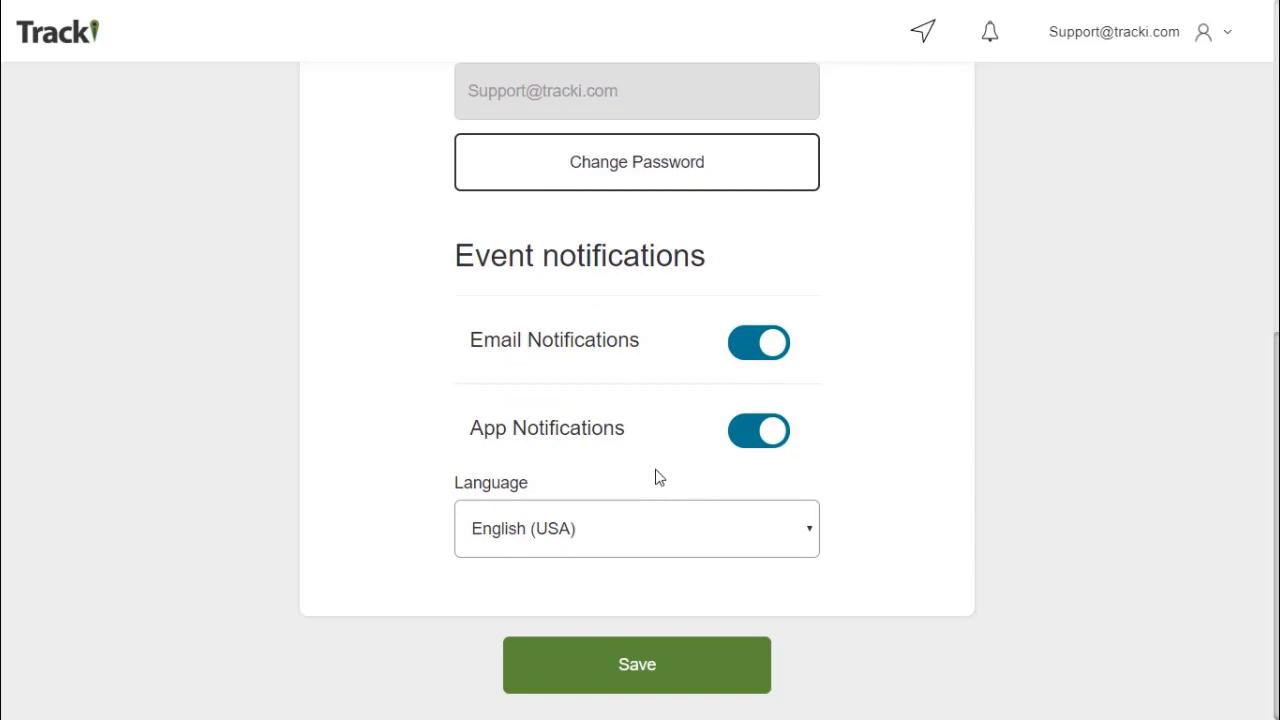
pyautogui.click(657, 678)
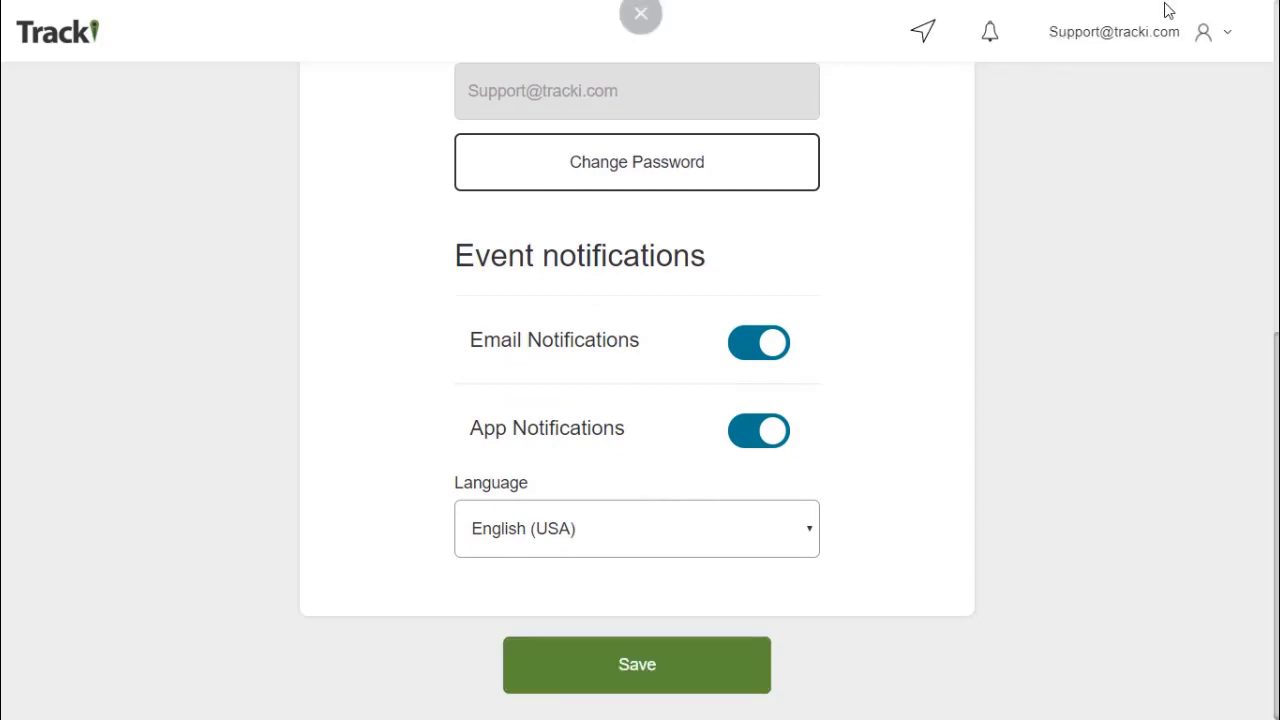
# Go to the empty Contact list, start a Phone contact in Add contact, then cancel it
pyautogui.click(1229, 38)
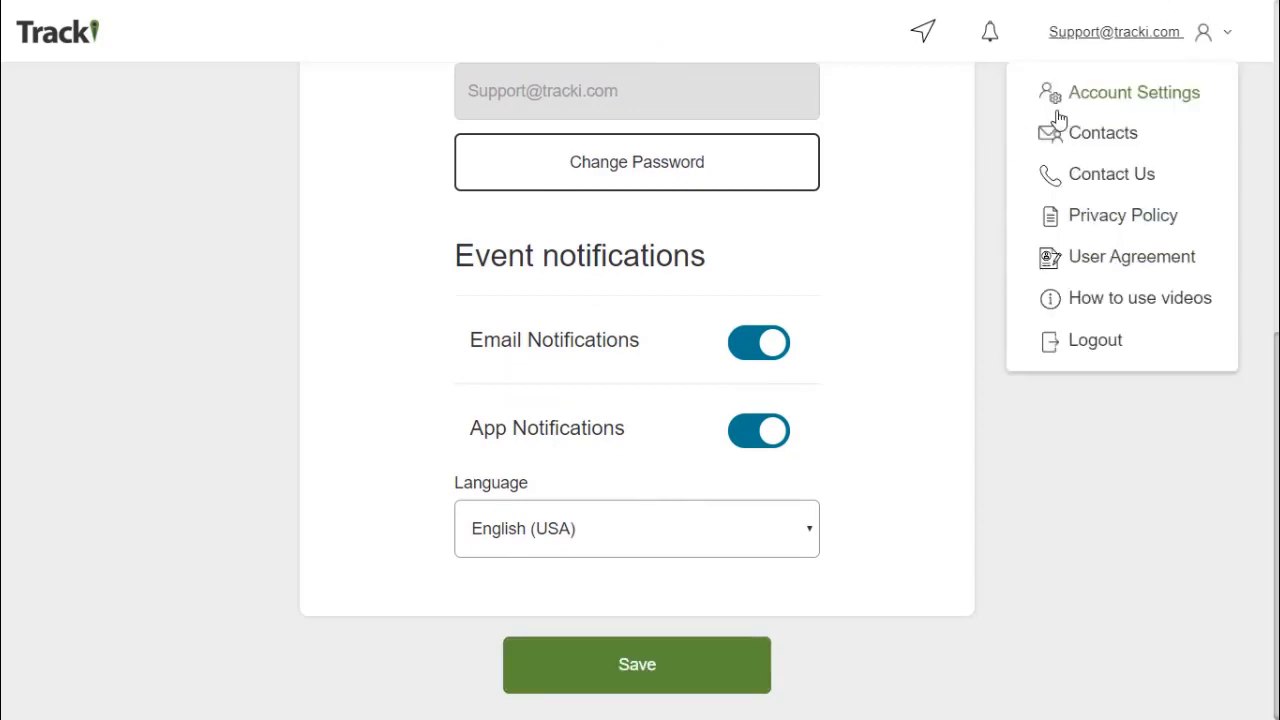
pyautogui.click(1104, 134)
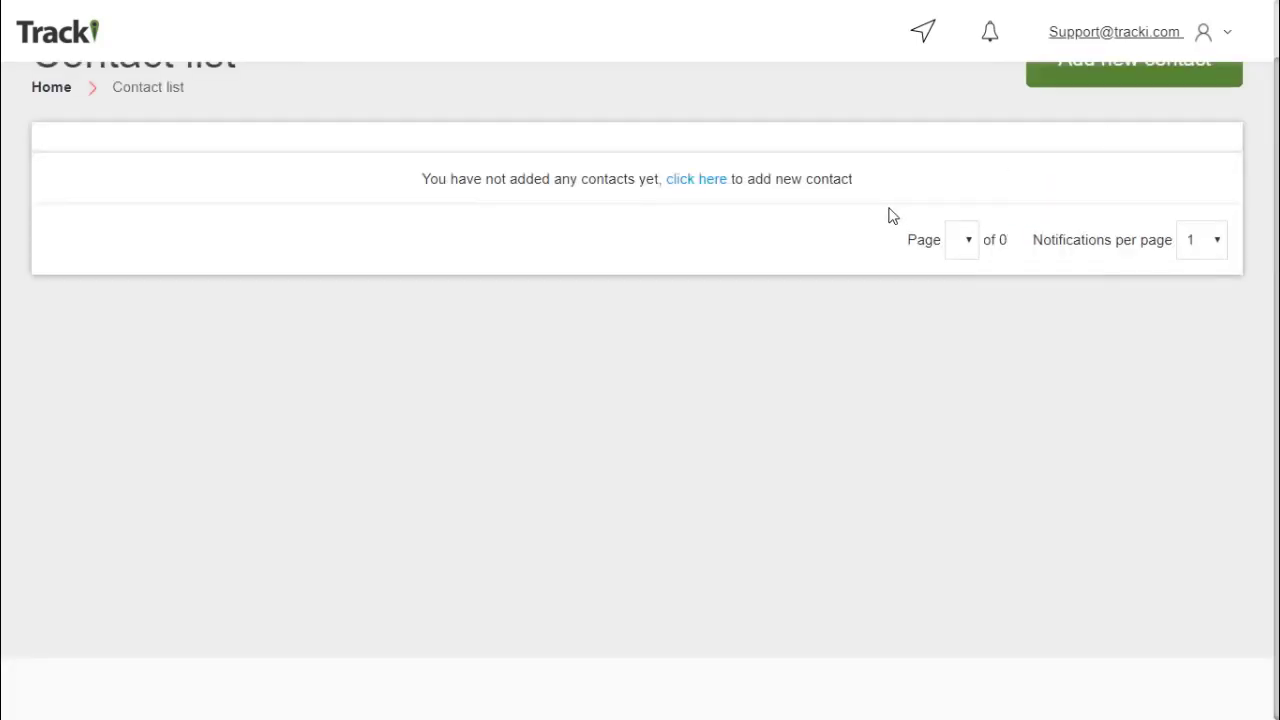
pyautogui.click(698, 190)
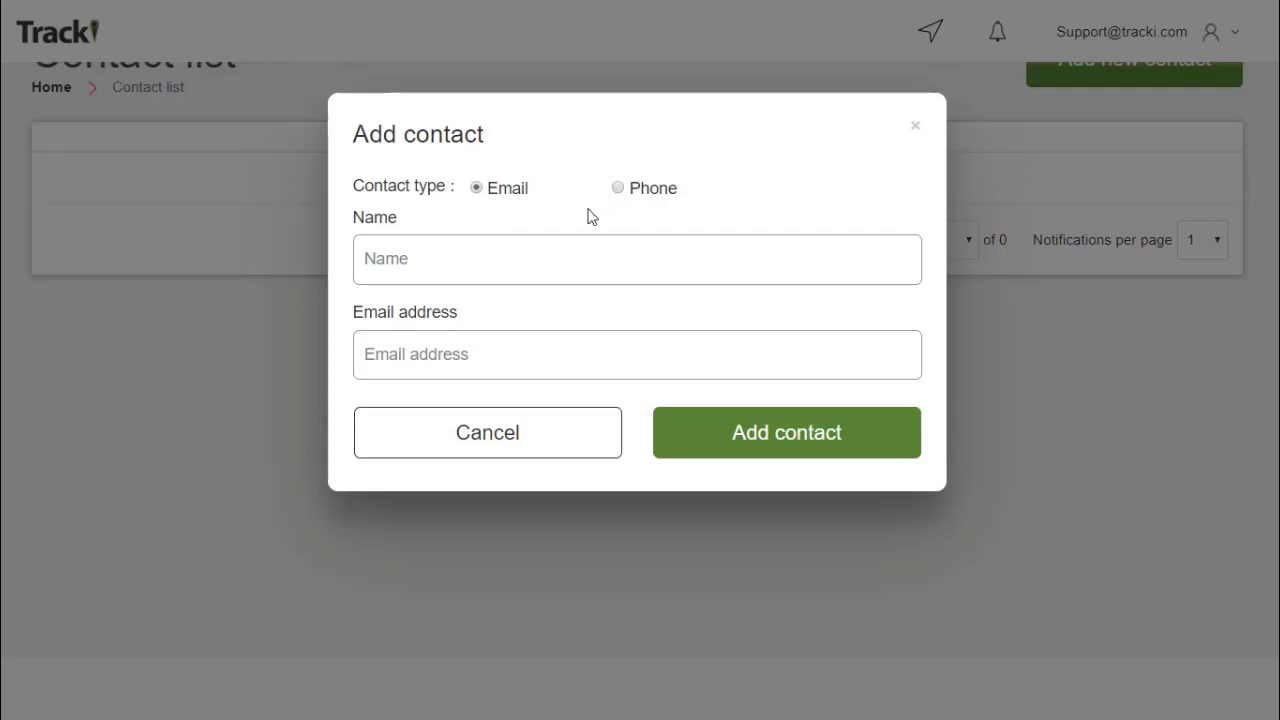
pyautogui.click(617, 189)
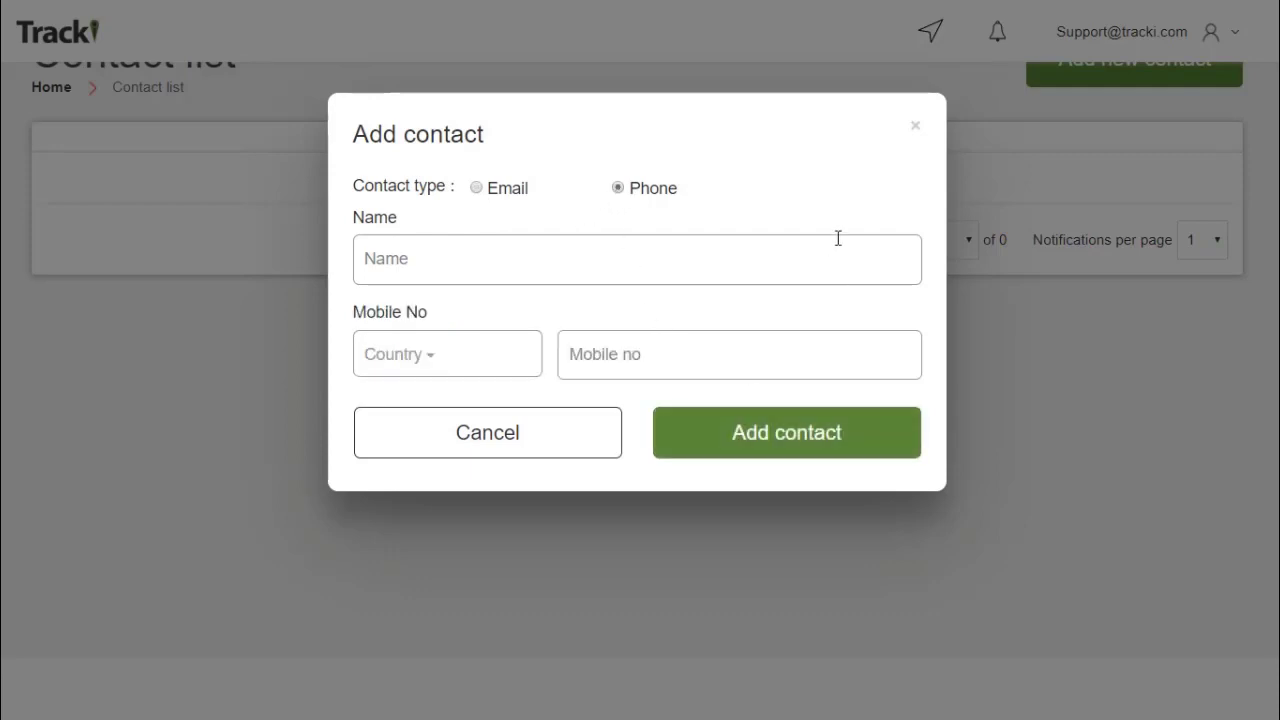
pyautogui.click(918, 129)
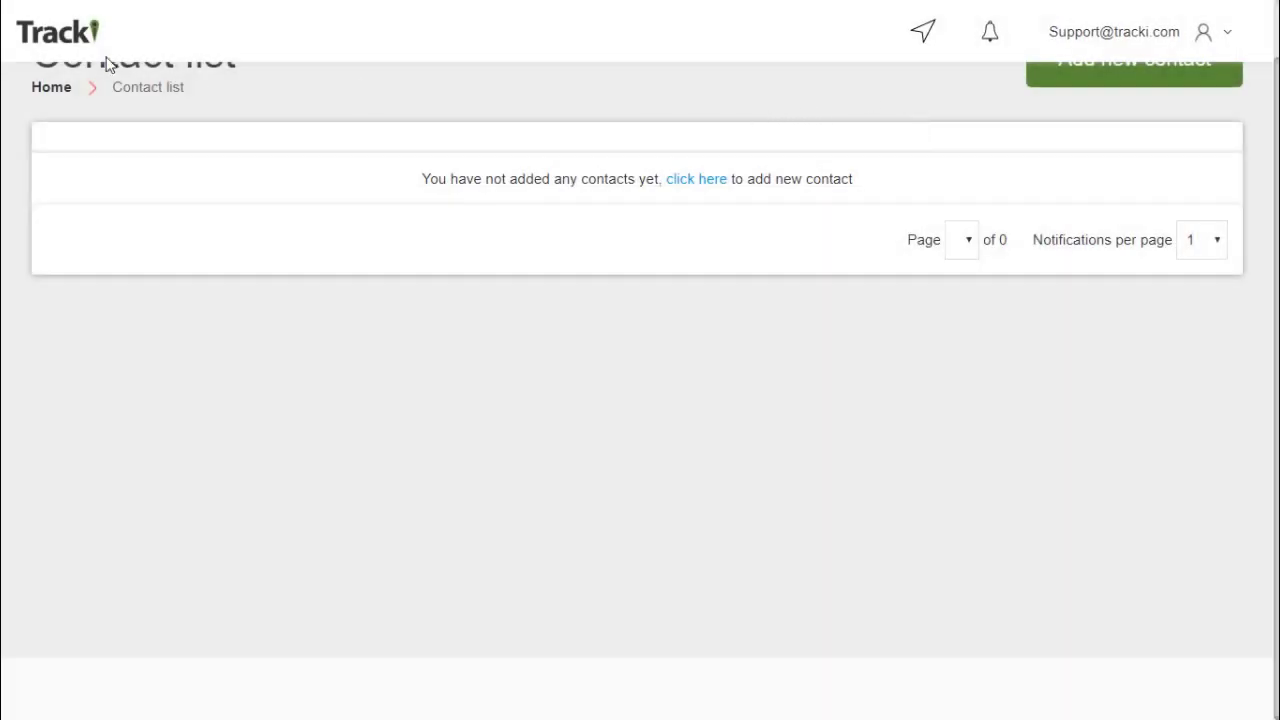
# Back on the map, review the Tracki tracker's Settings & Alerts, all switched off
pyautogui.click(58, 32)
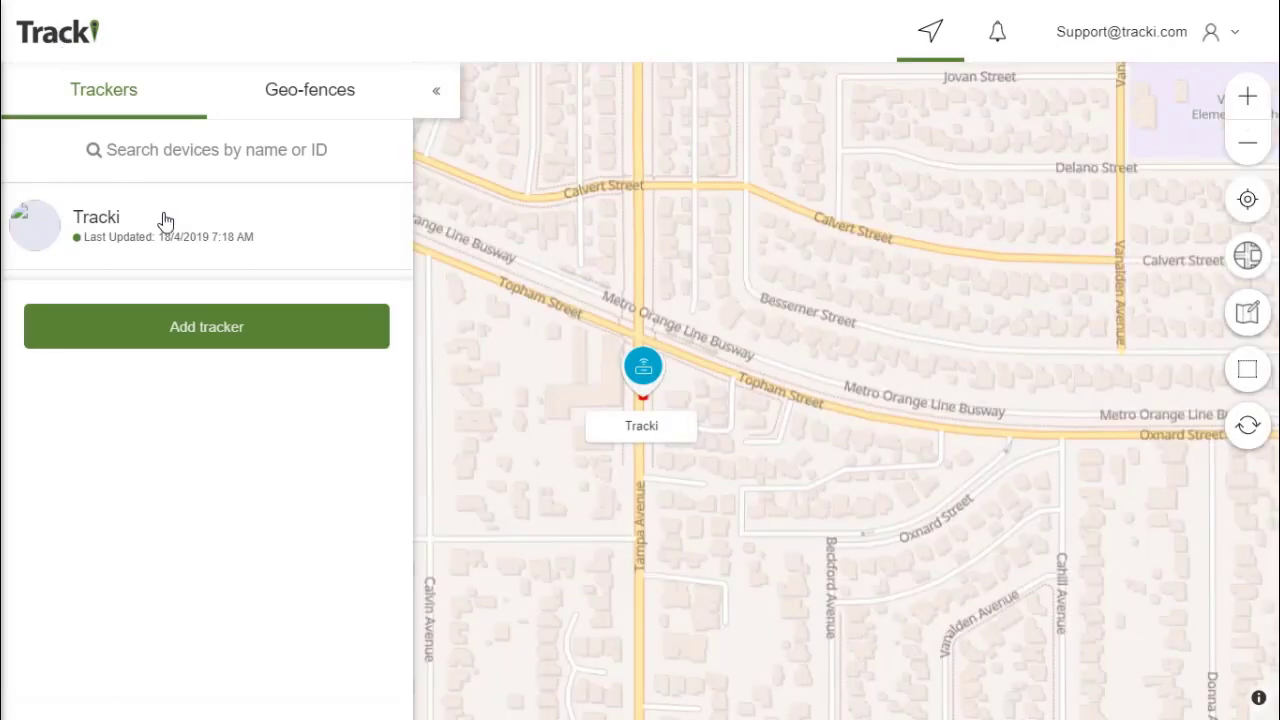
pyautogui.click(166, 221)
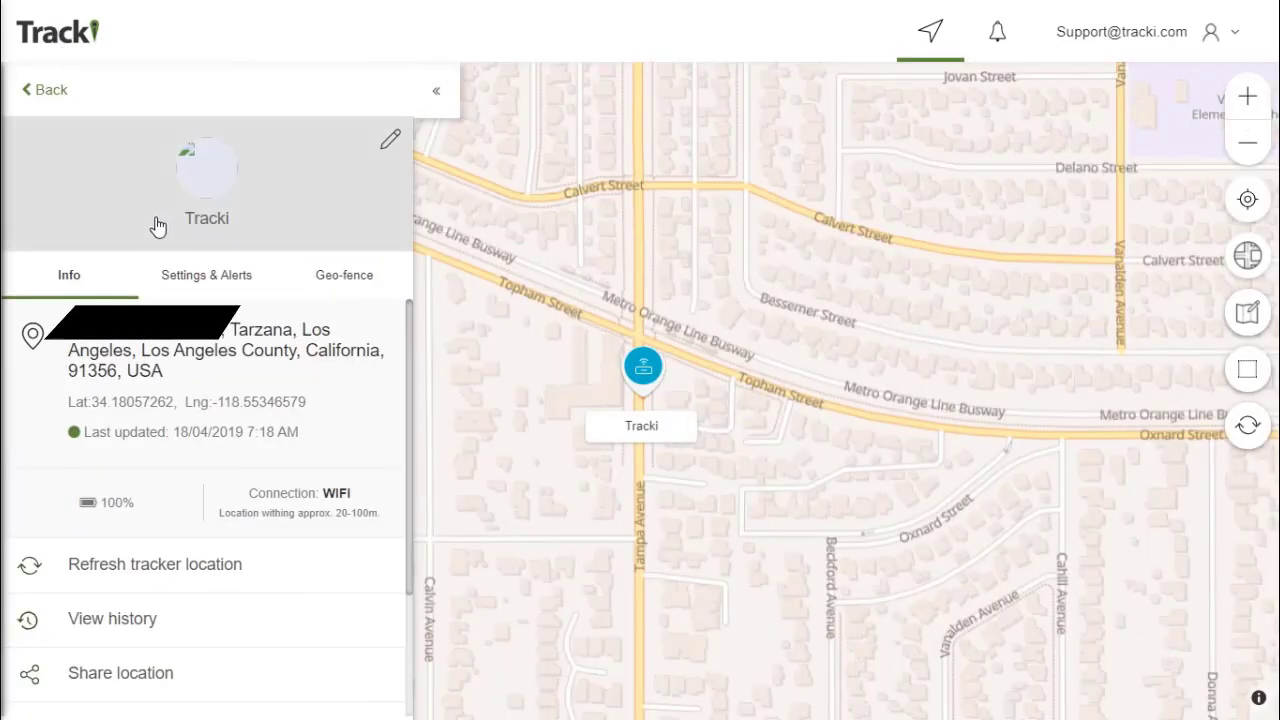
pyautogui.click(182, 285)
pyautogui.scroll(-3, 203, 345)
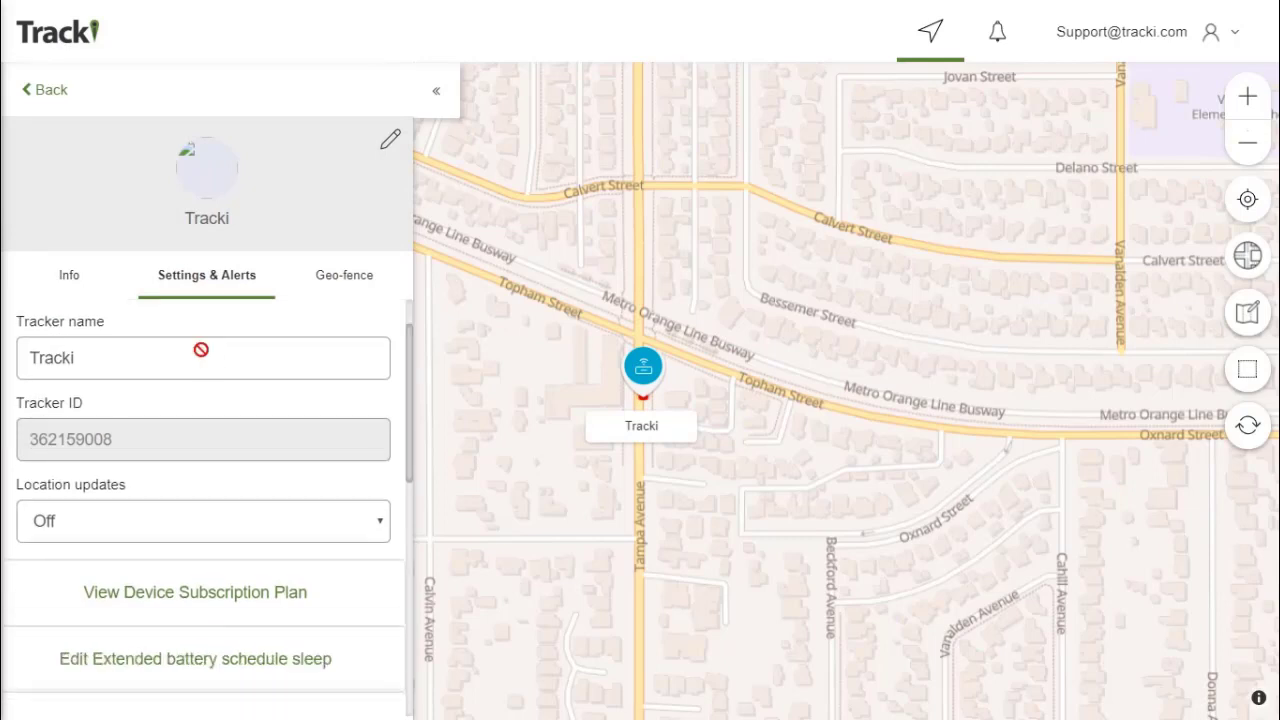
pyautogui.scroll(-3, 213, 355)
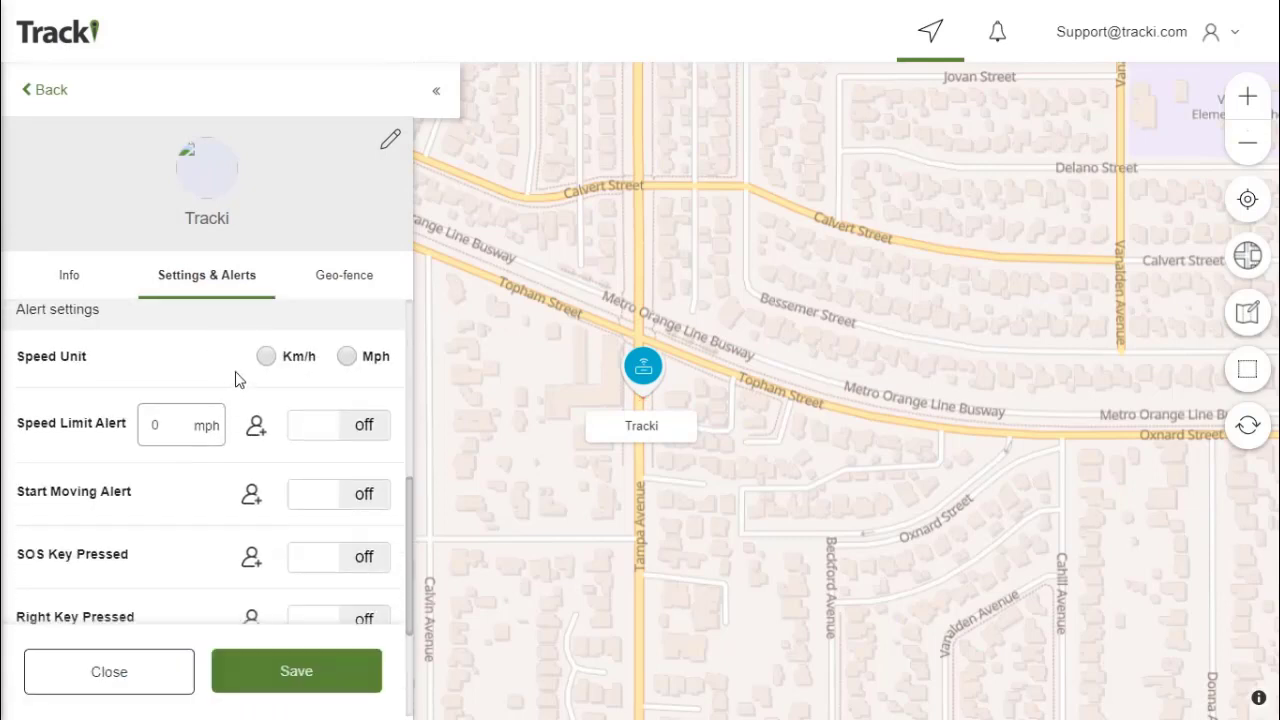
pyautogui.scroll(-4, 310, 405)
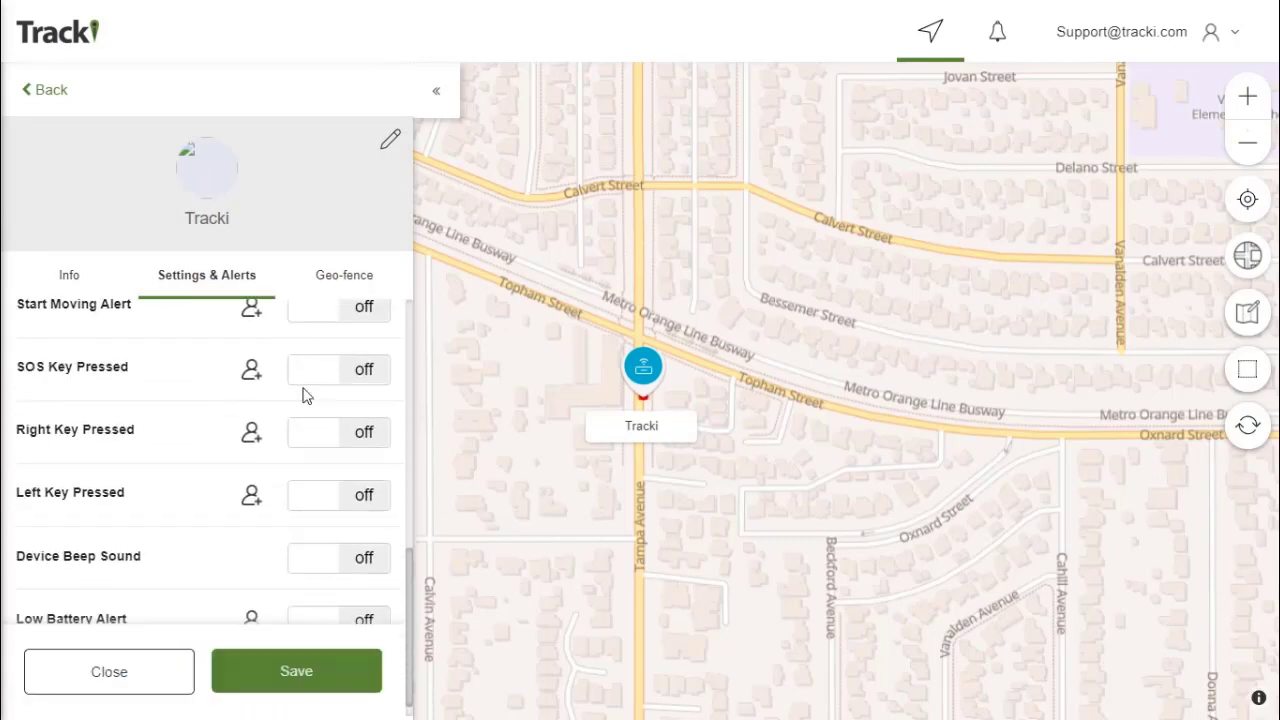
pyautogui.scroll(2, 279, 372)
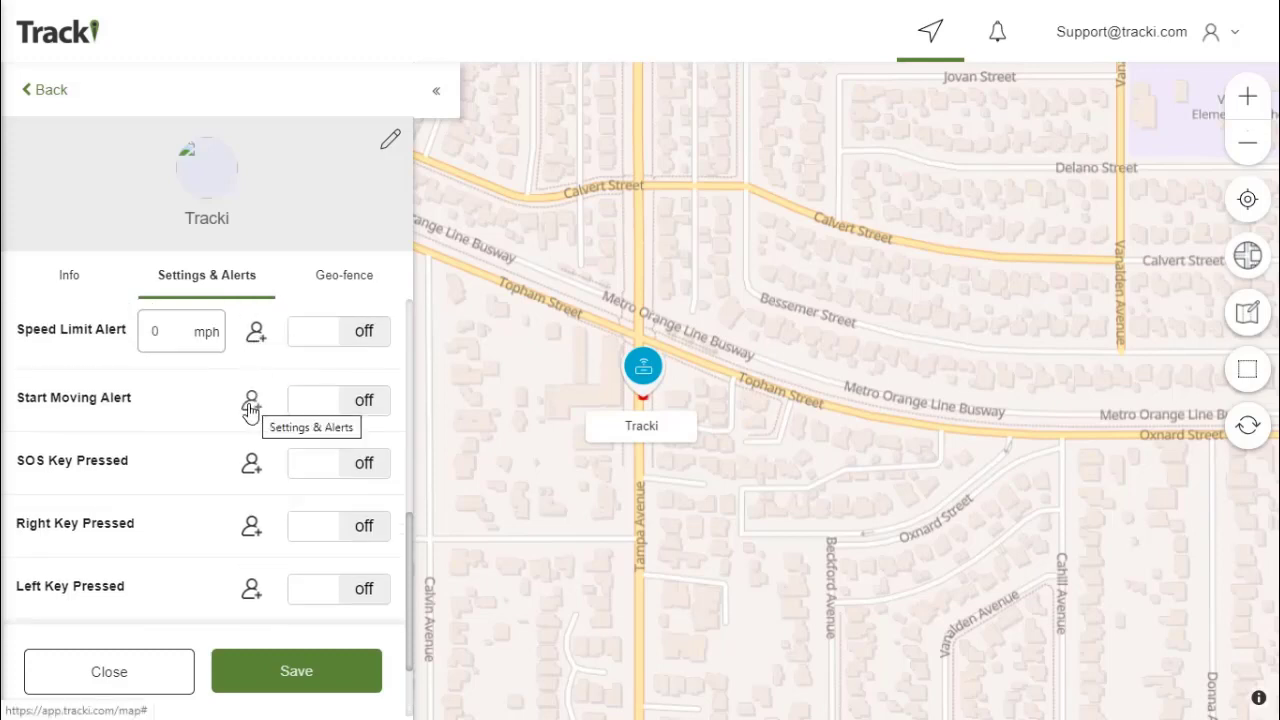
pyautogui.scroll(-2, 183, 434)
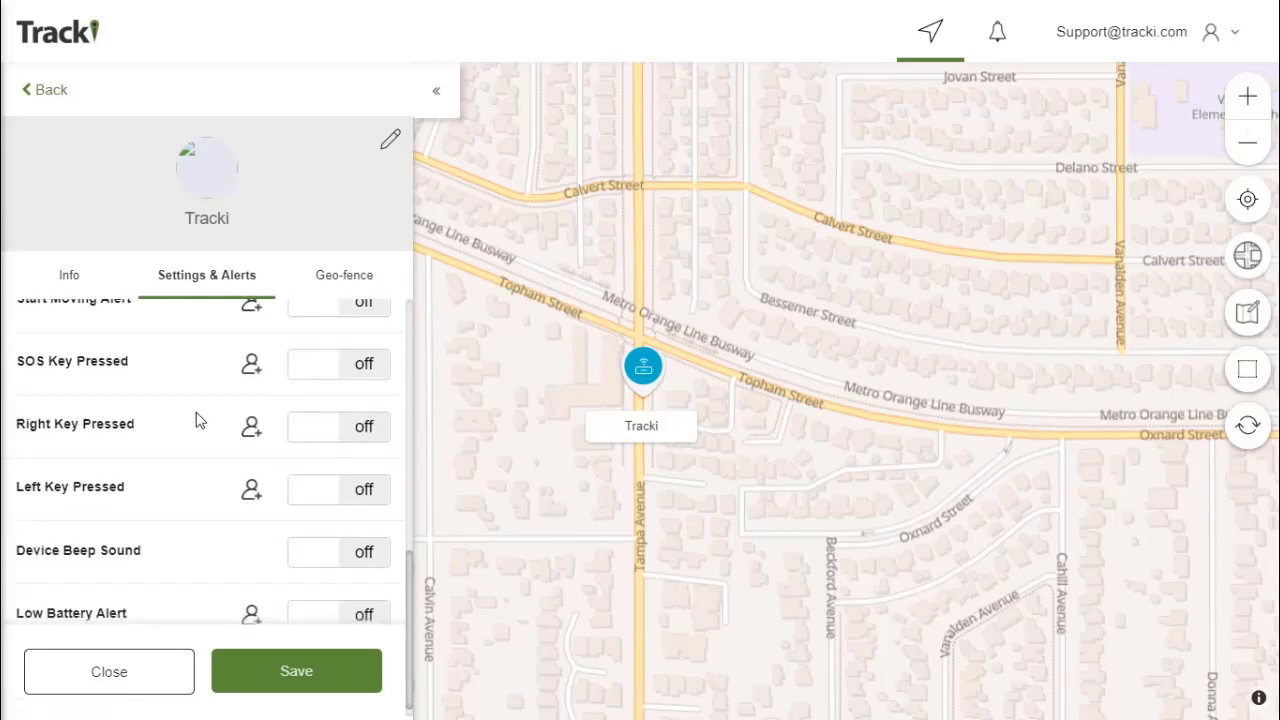
pyautogui.scroll(2, 215, 425)
pyautogui.scroll(1, 231, 405)
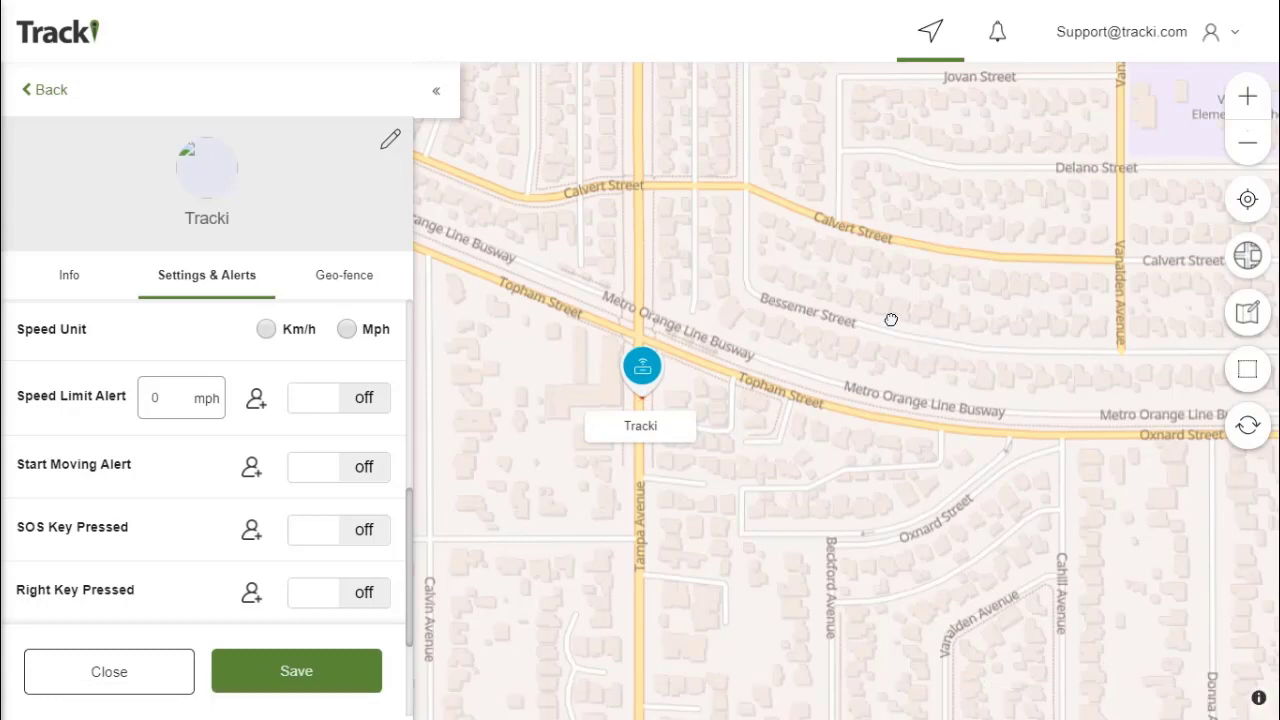
pyautogui.click(1237, 46)
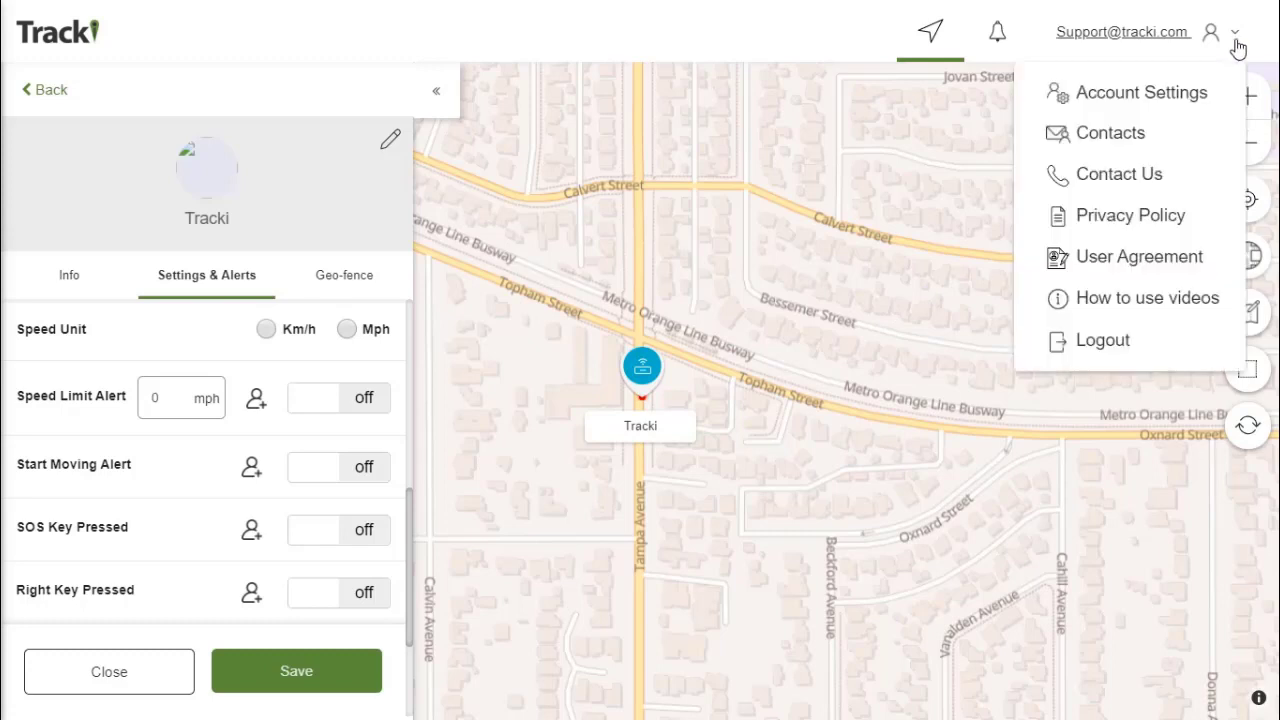
# Log out of the Tracki account, returning to the login page
pyautogui.click(1106, 343)
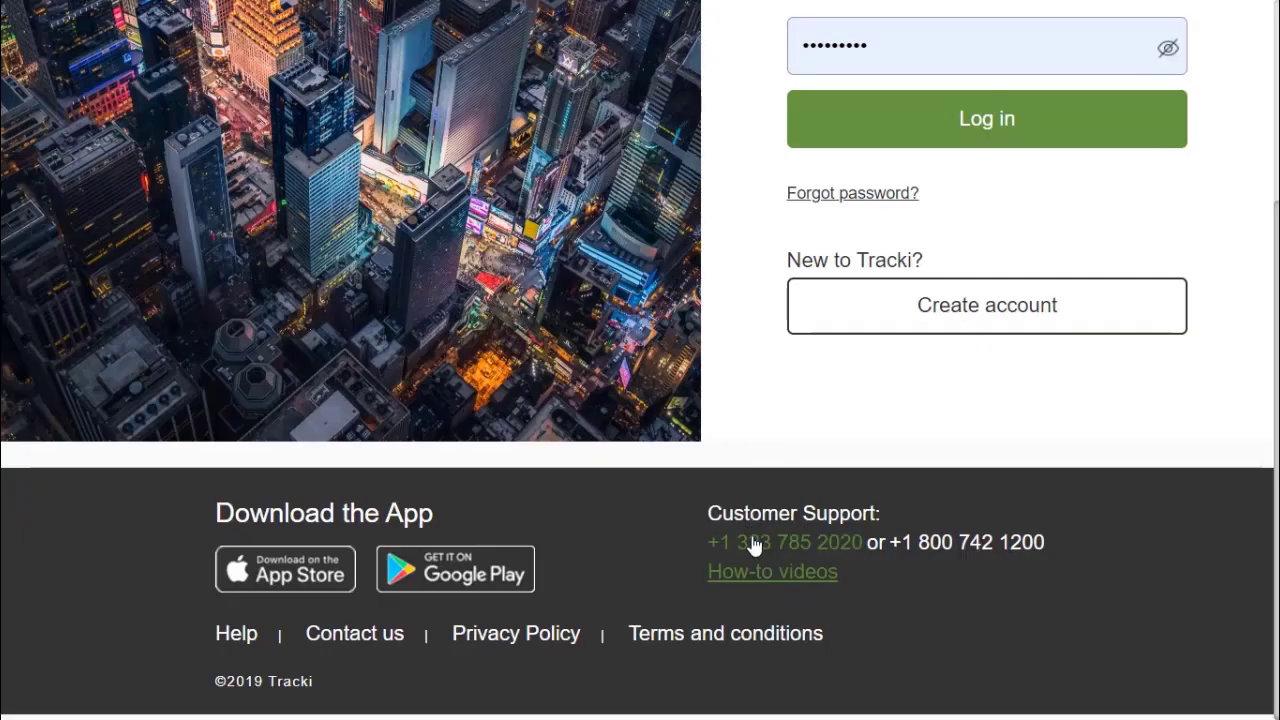
pyautogui.click(814, 568)
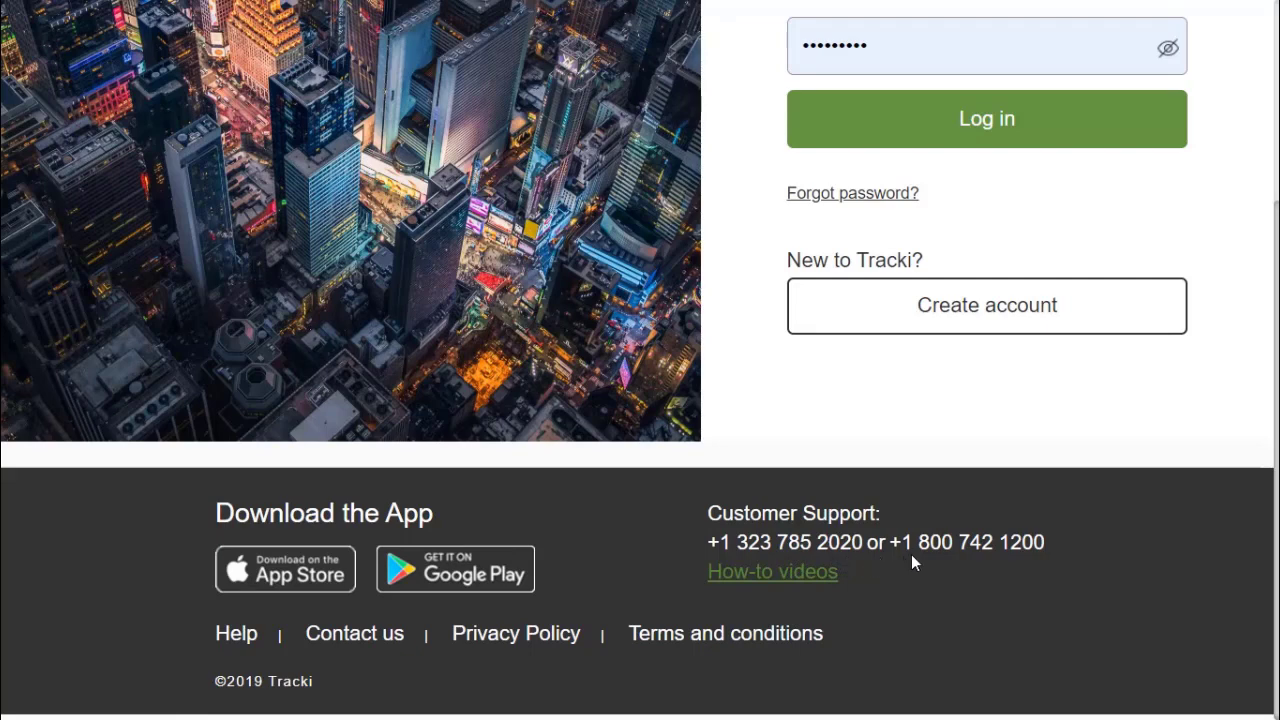